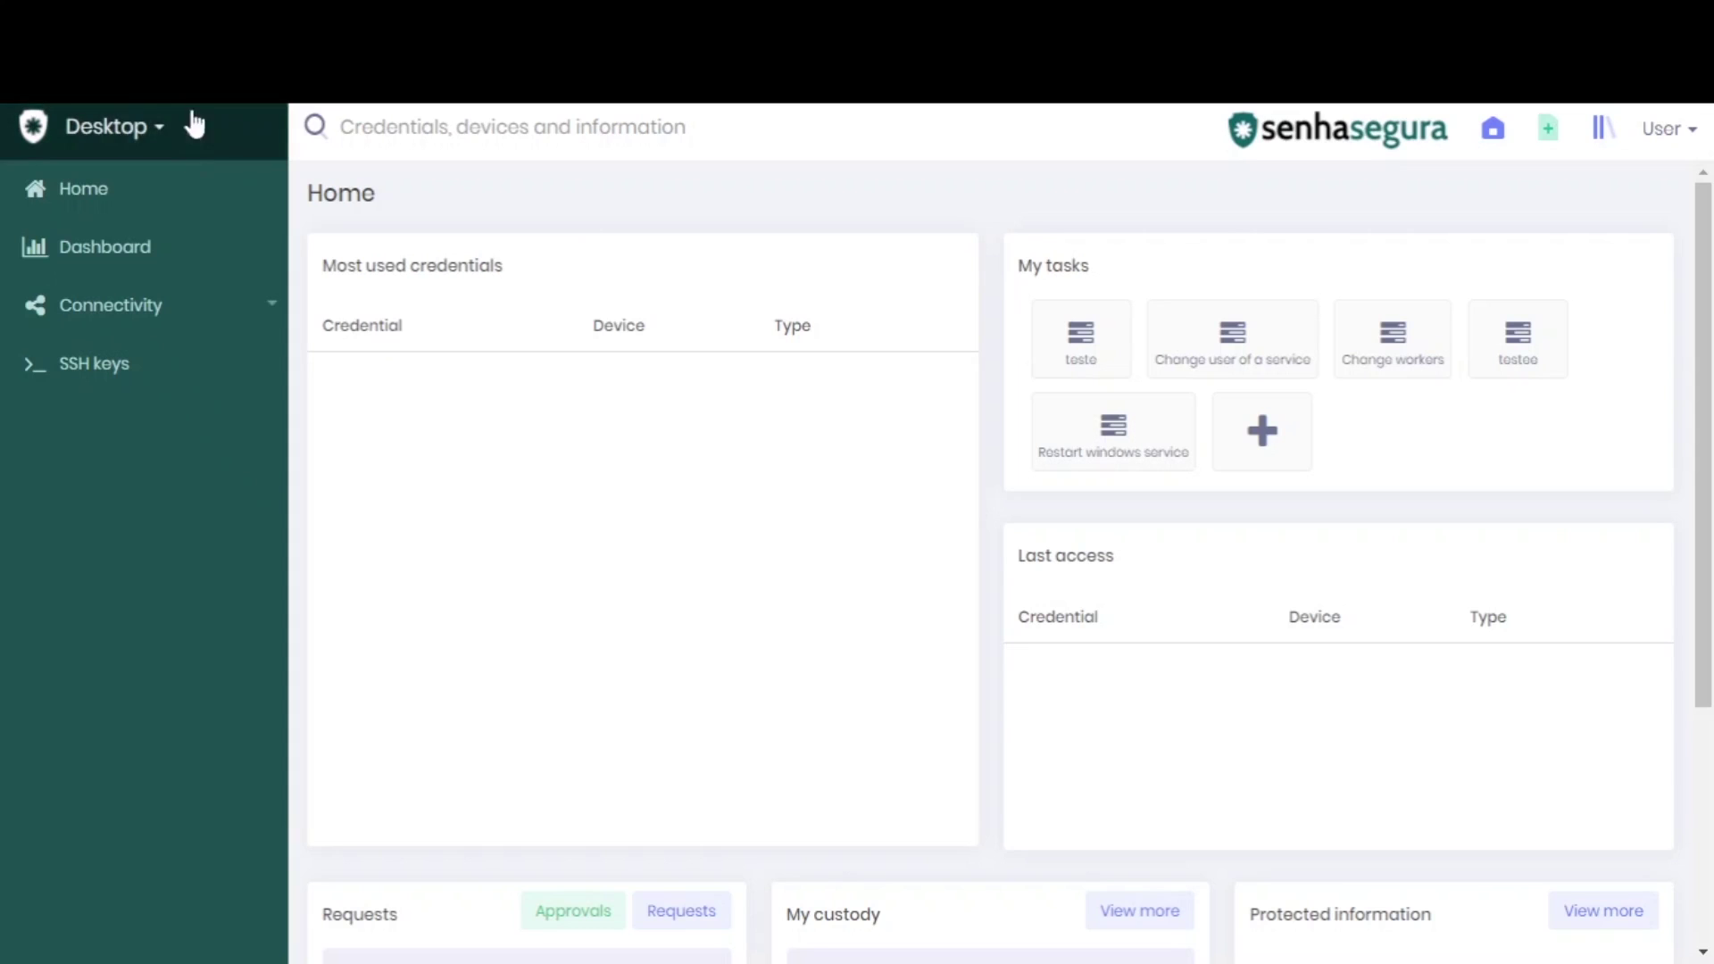
- Open the access lists in the settings of the go module
left_click(183, 148)
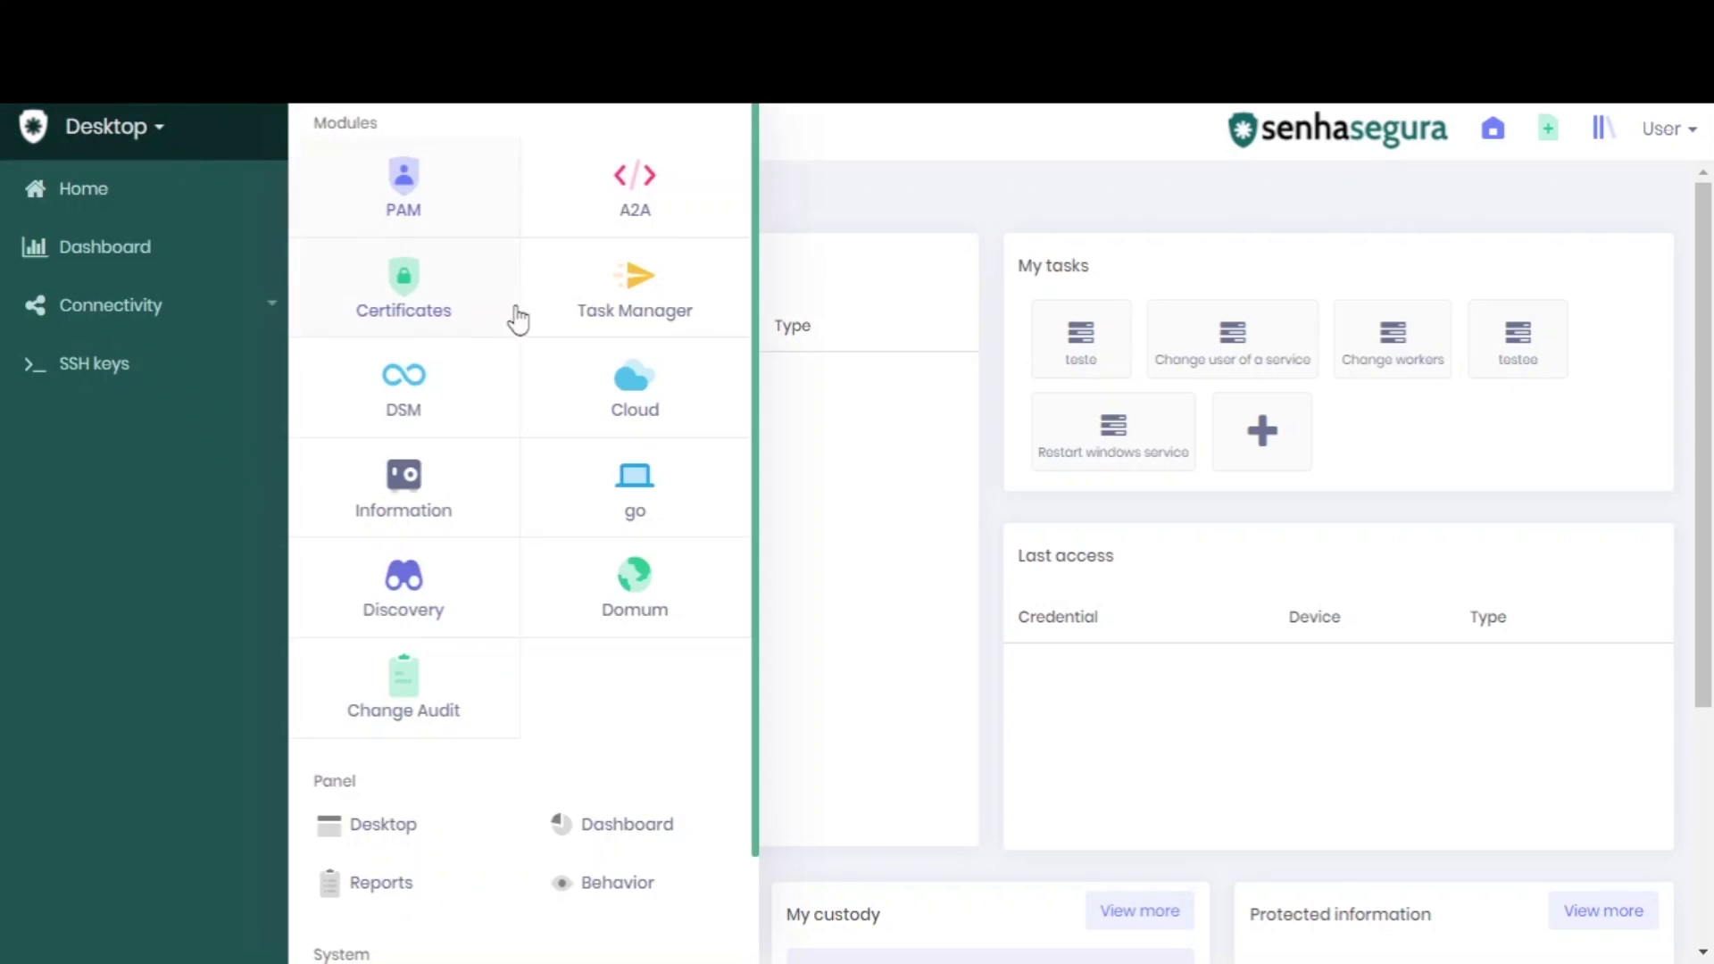
left_click(640, 503)
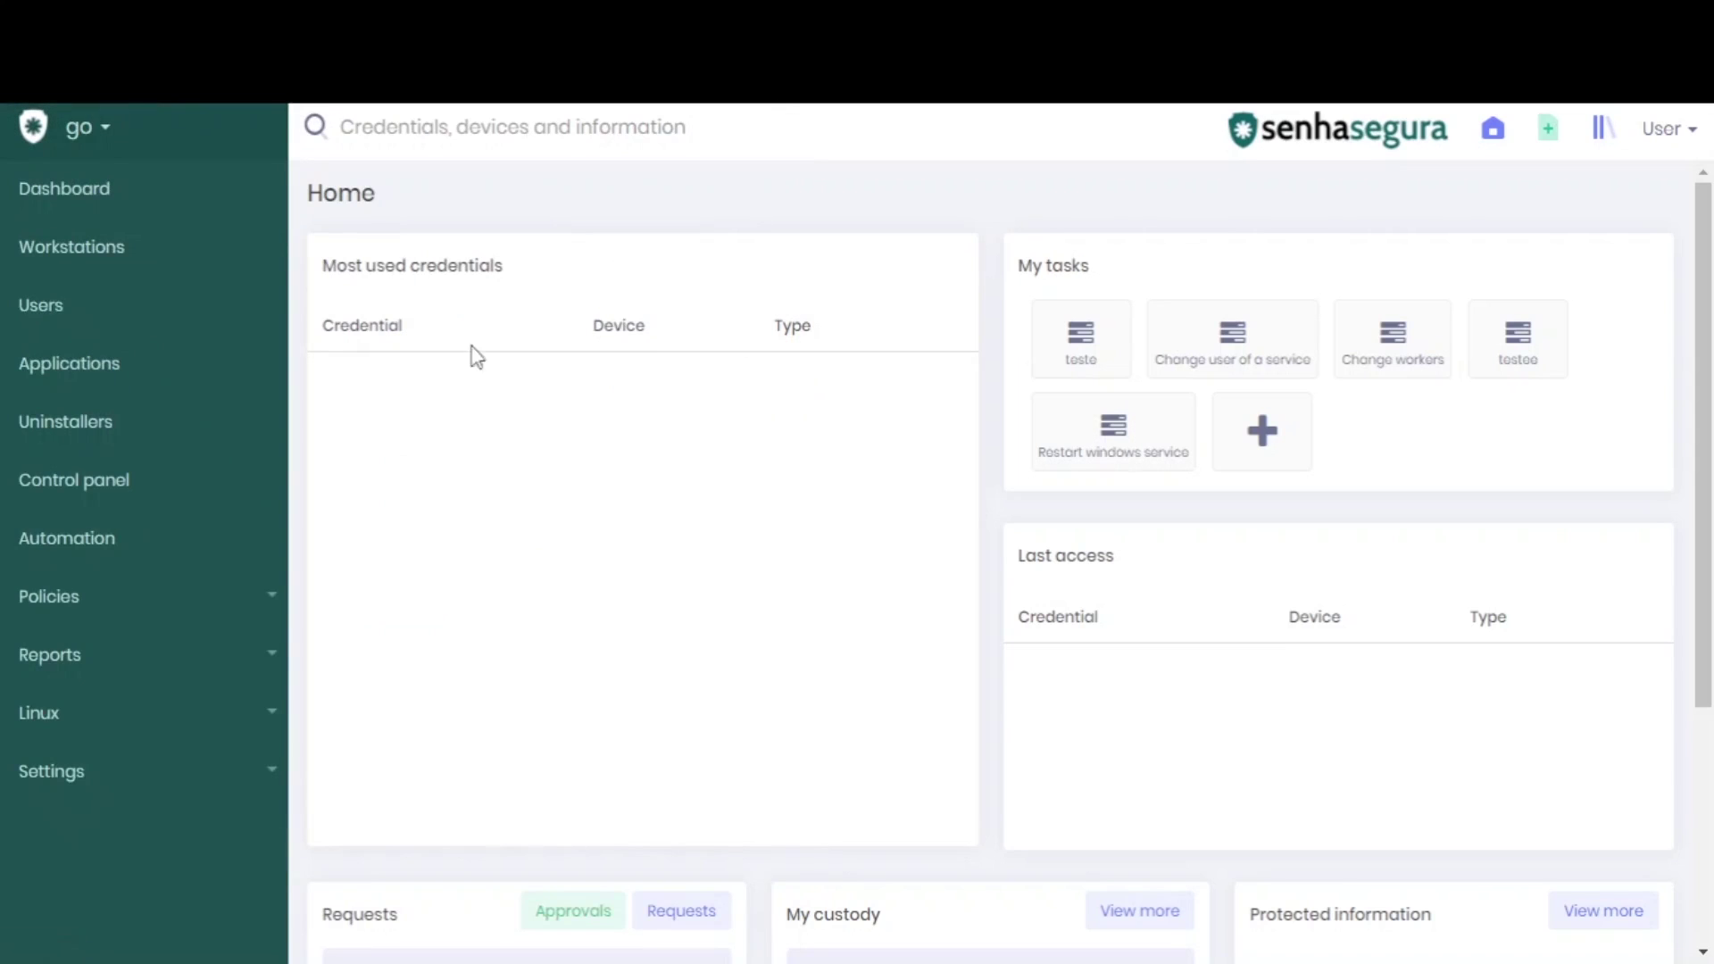
left_click(98, 784)
scroll(89, 777, "down", 2)
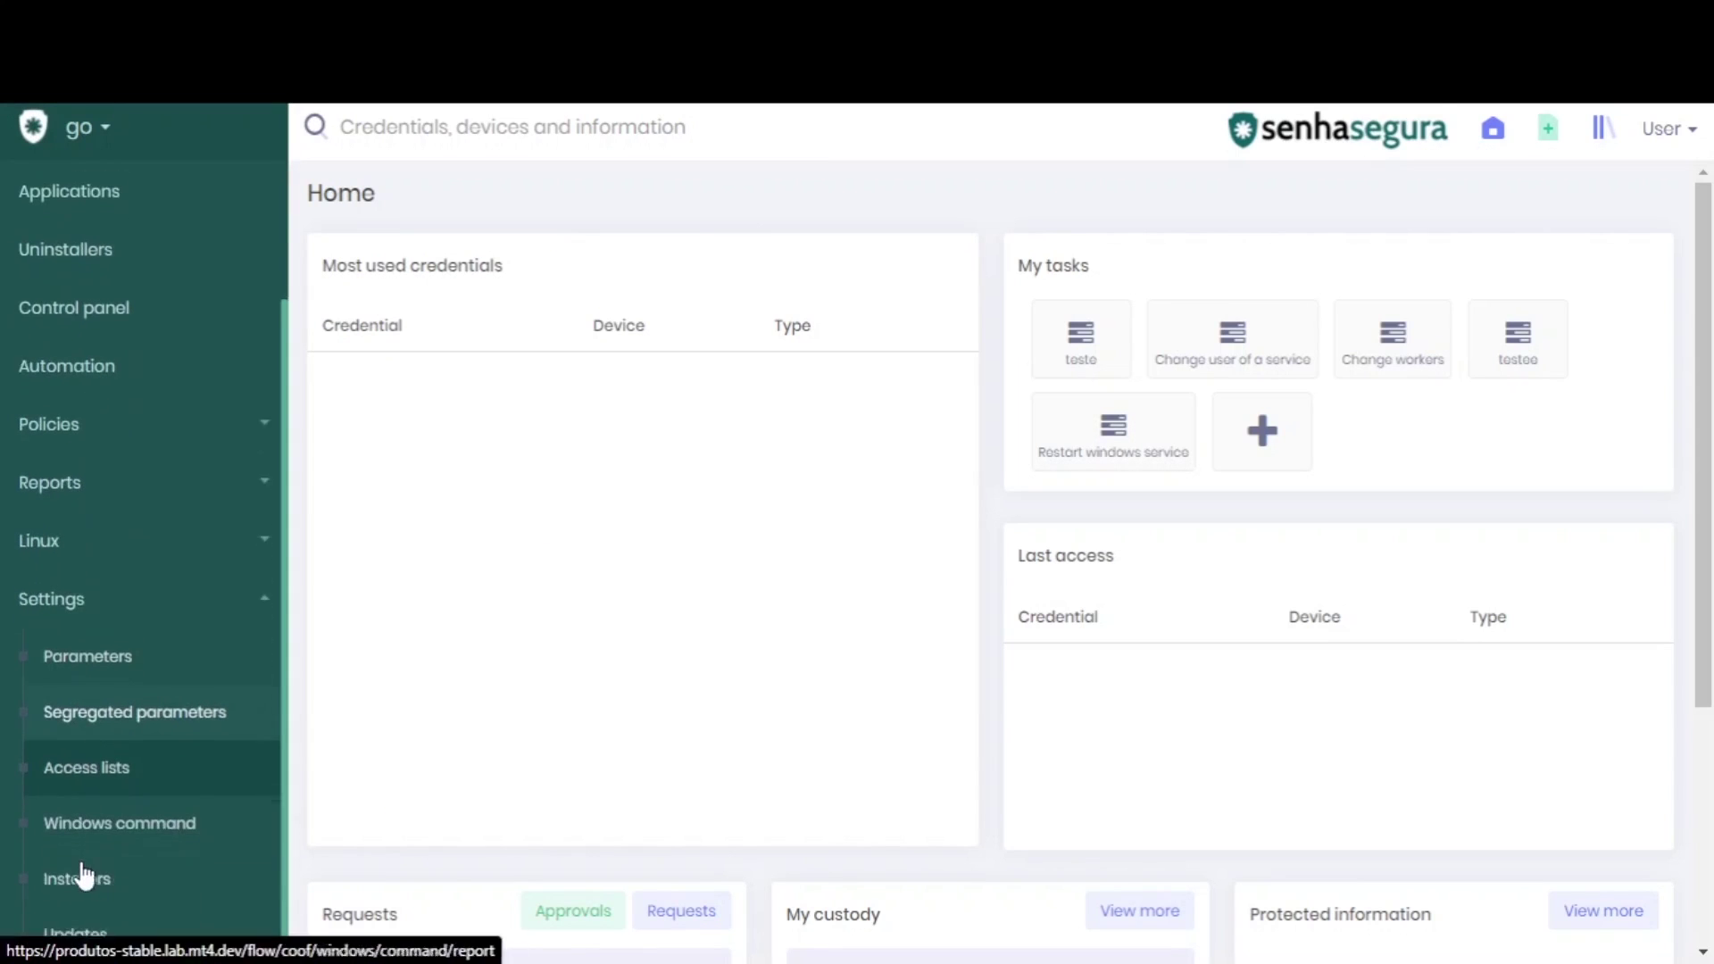
left_click(83, 768)
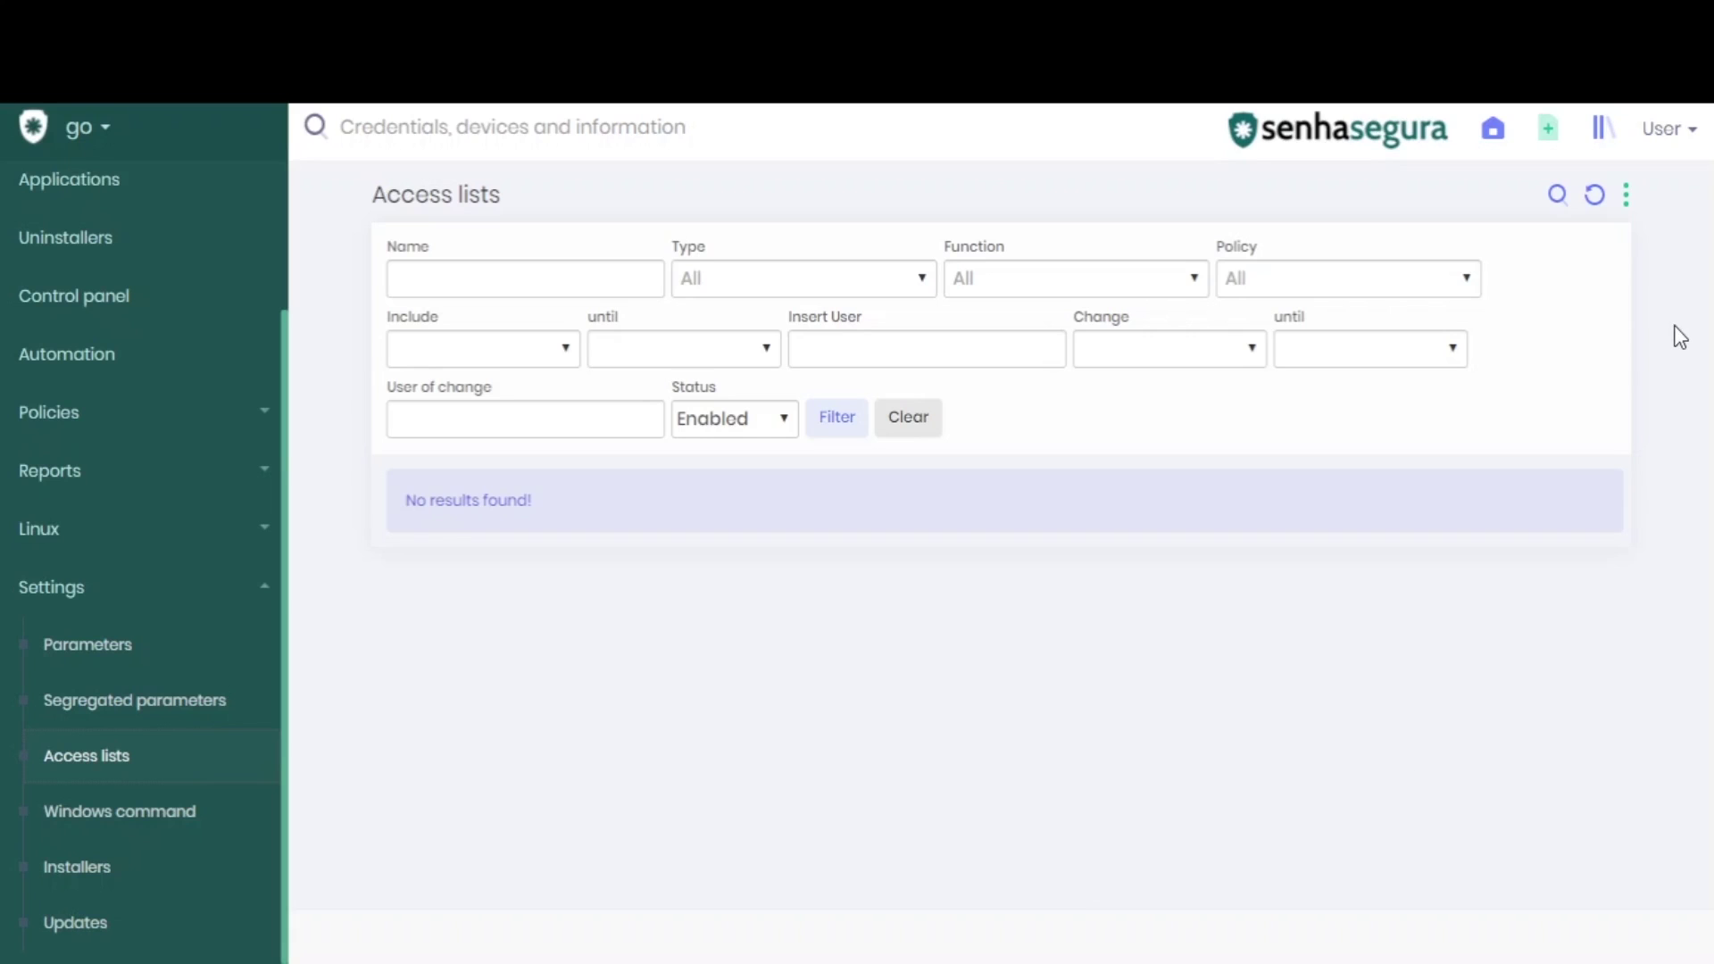
- Start a new general segregation in the Applications category
left_click(1626, 198)
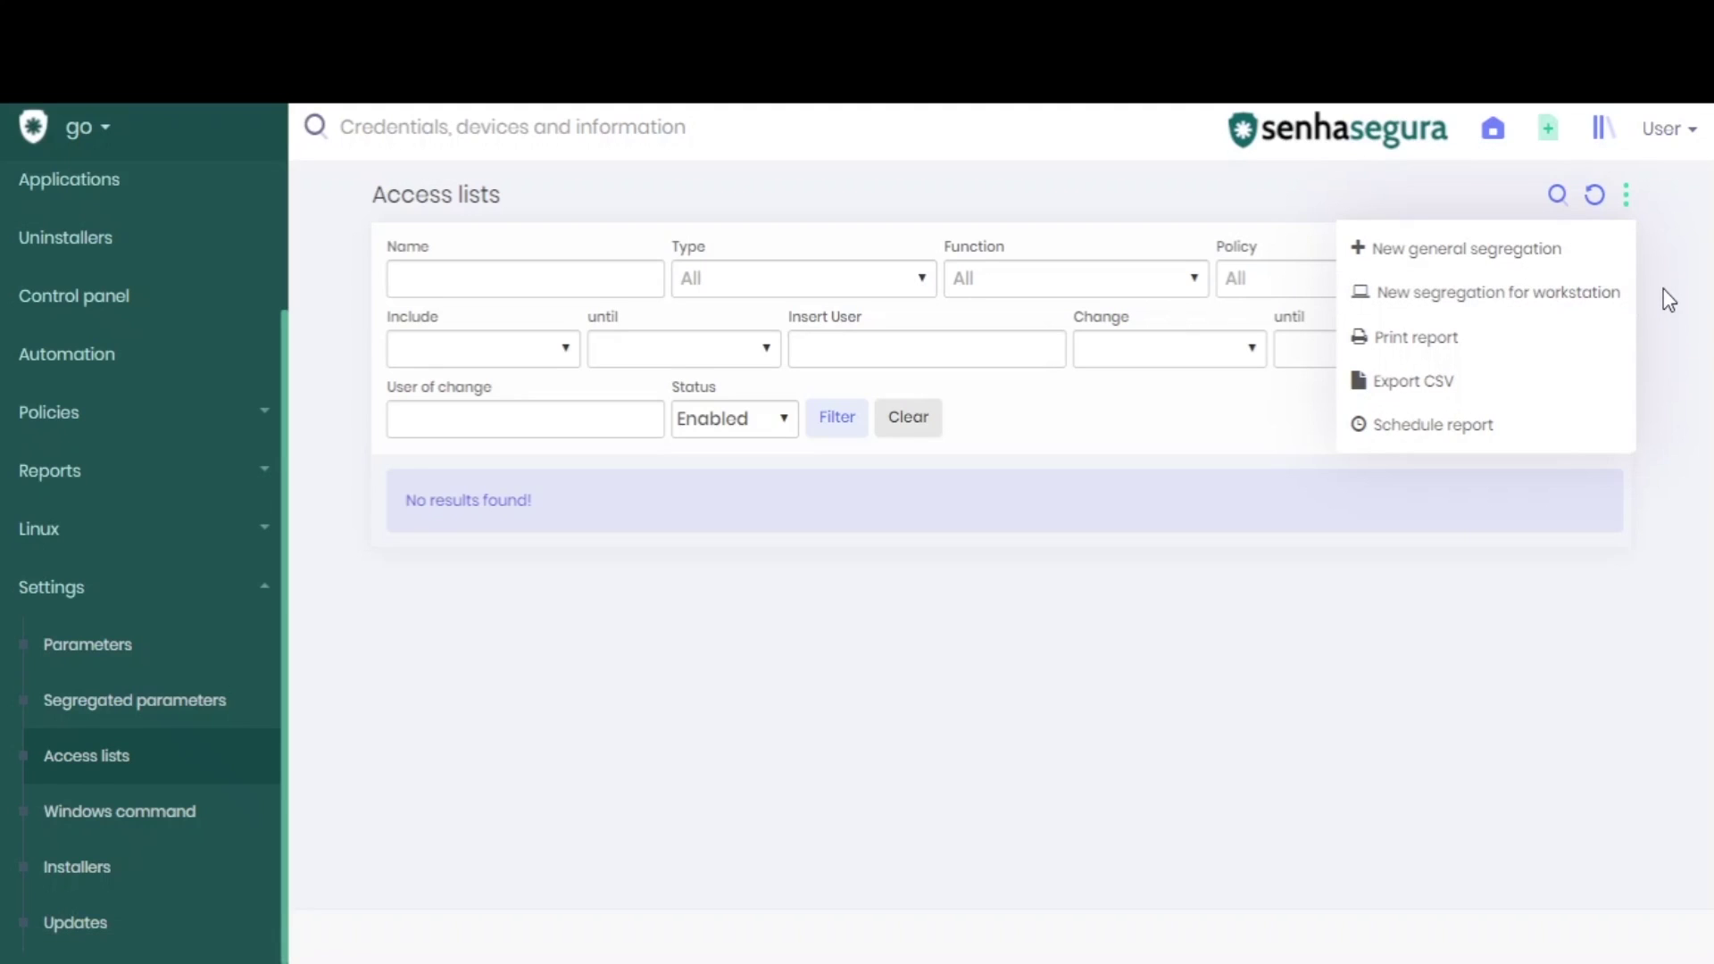
left_click(1443, 258)
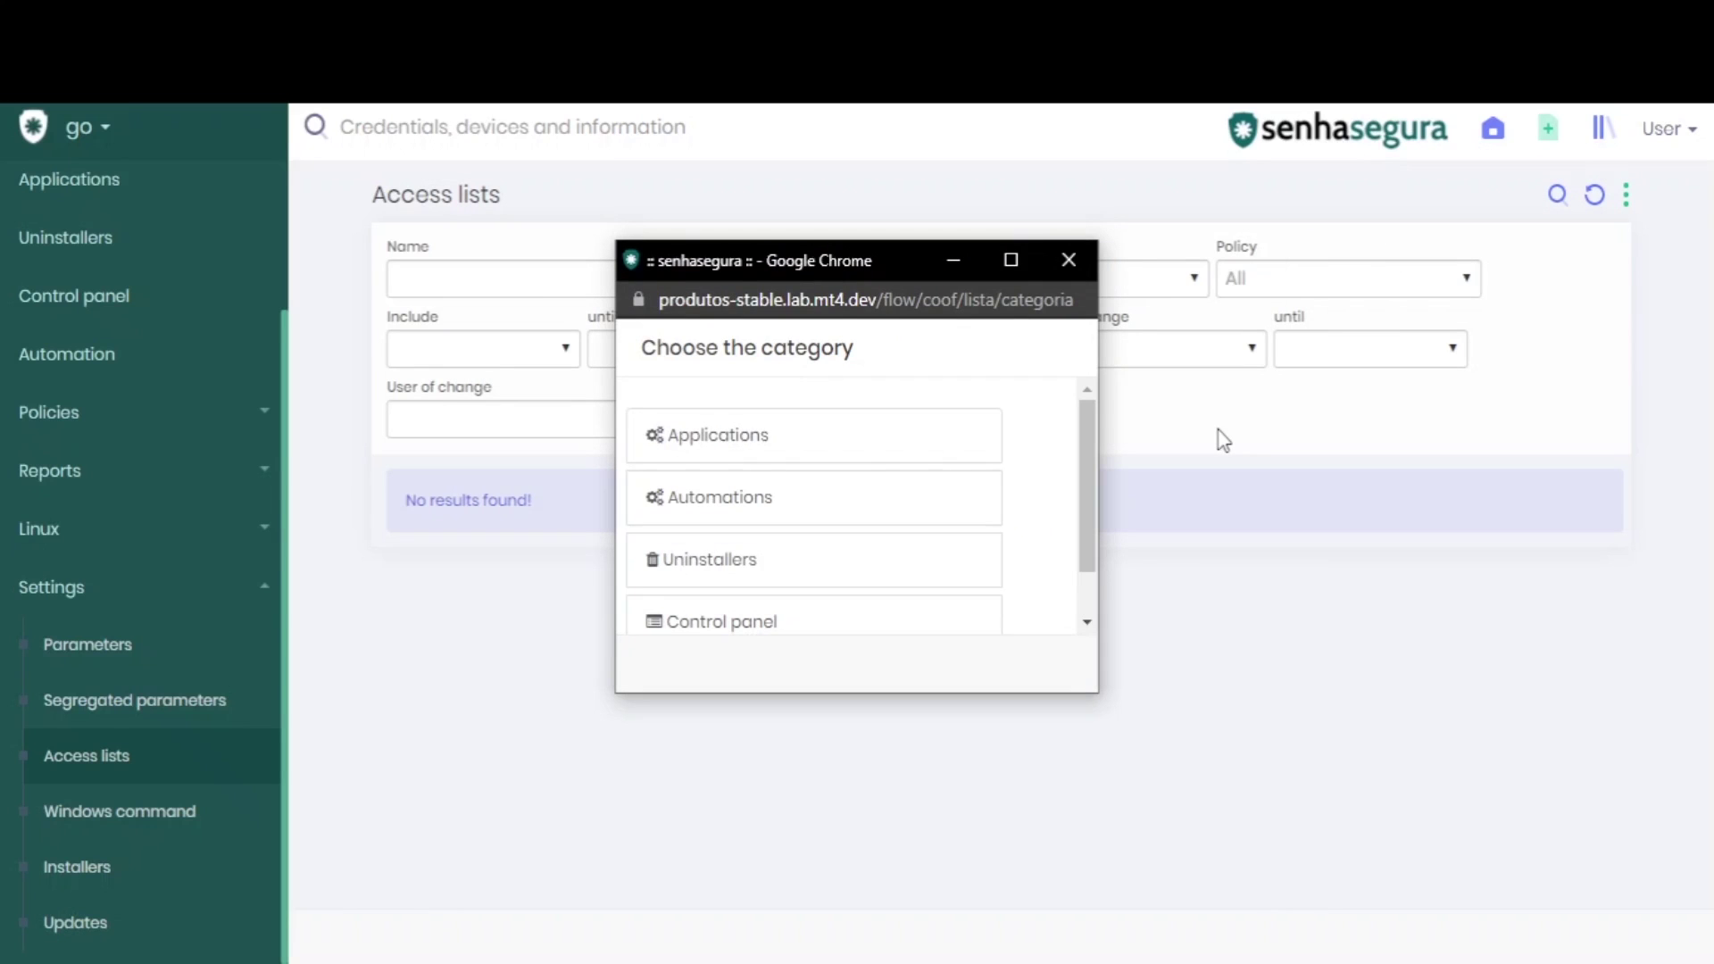
scroll(1017, 468, "down", 1)
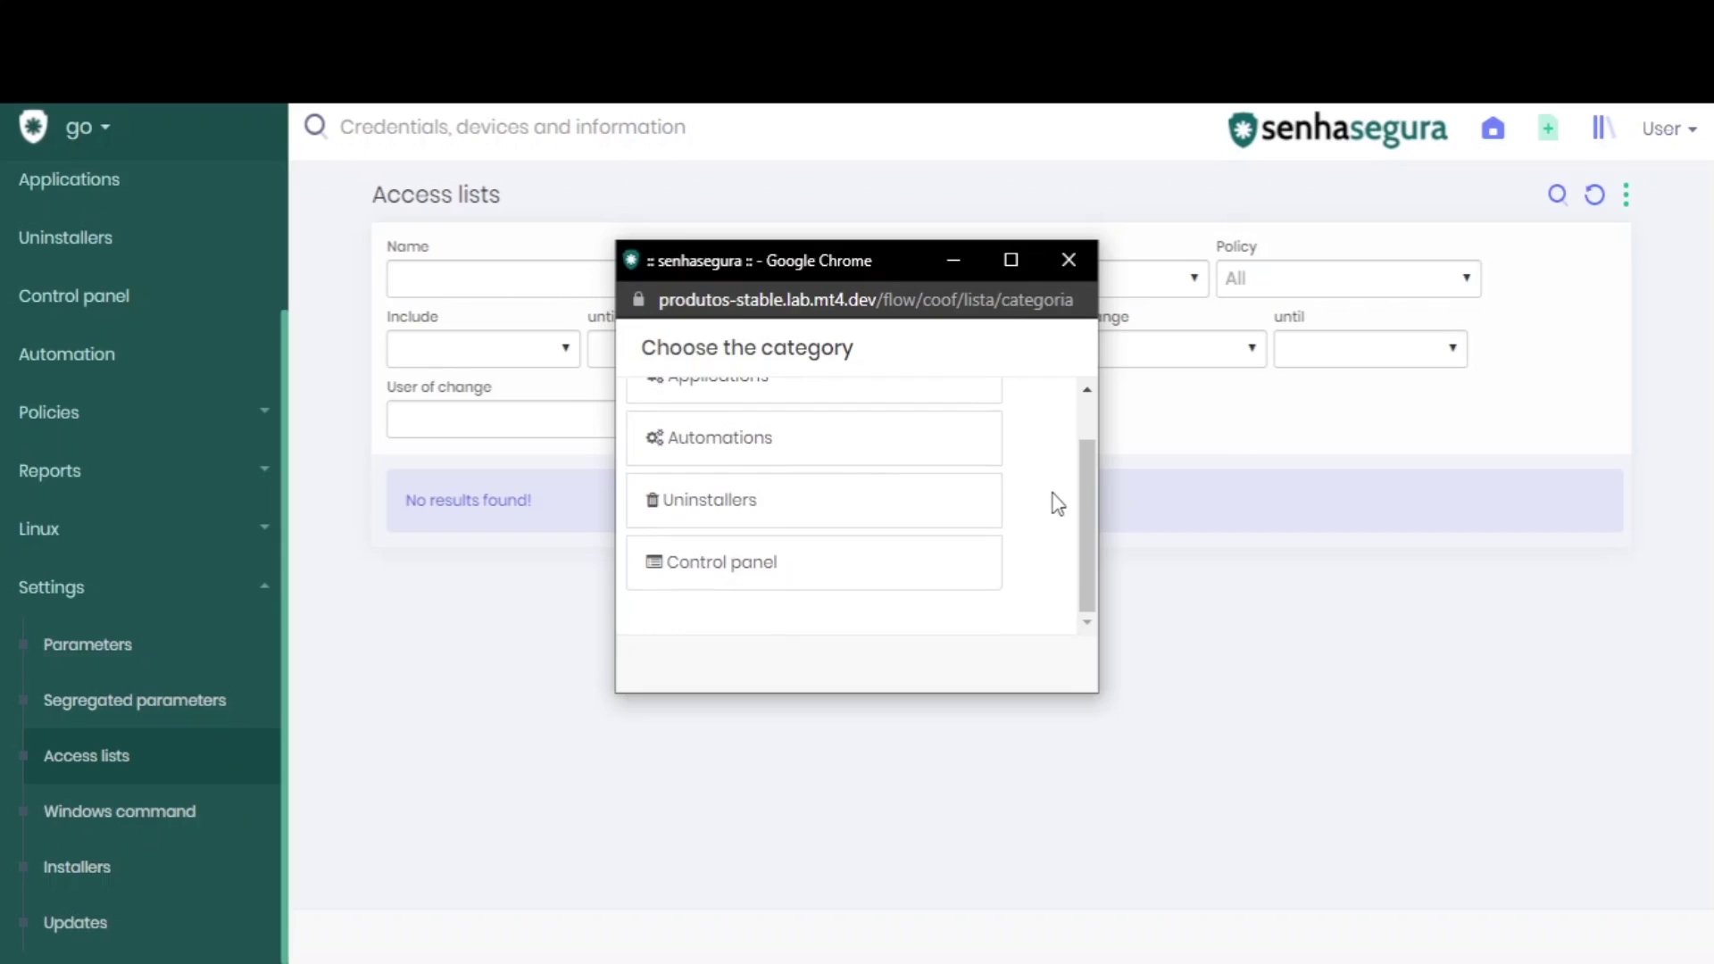
scroll(1059, 509, "up", 1)
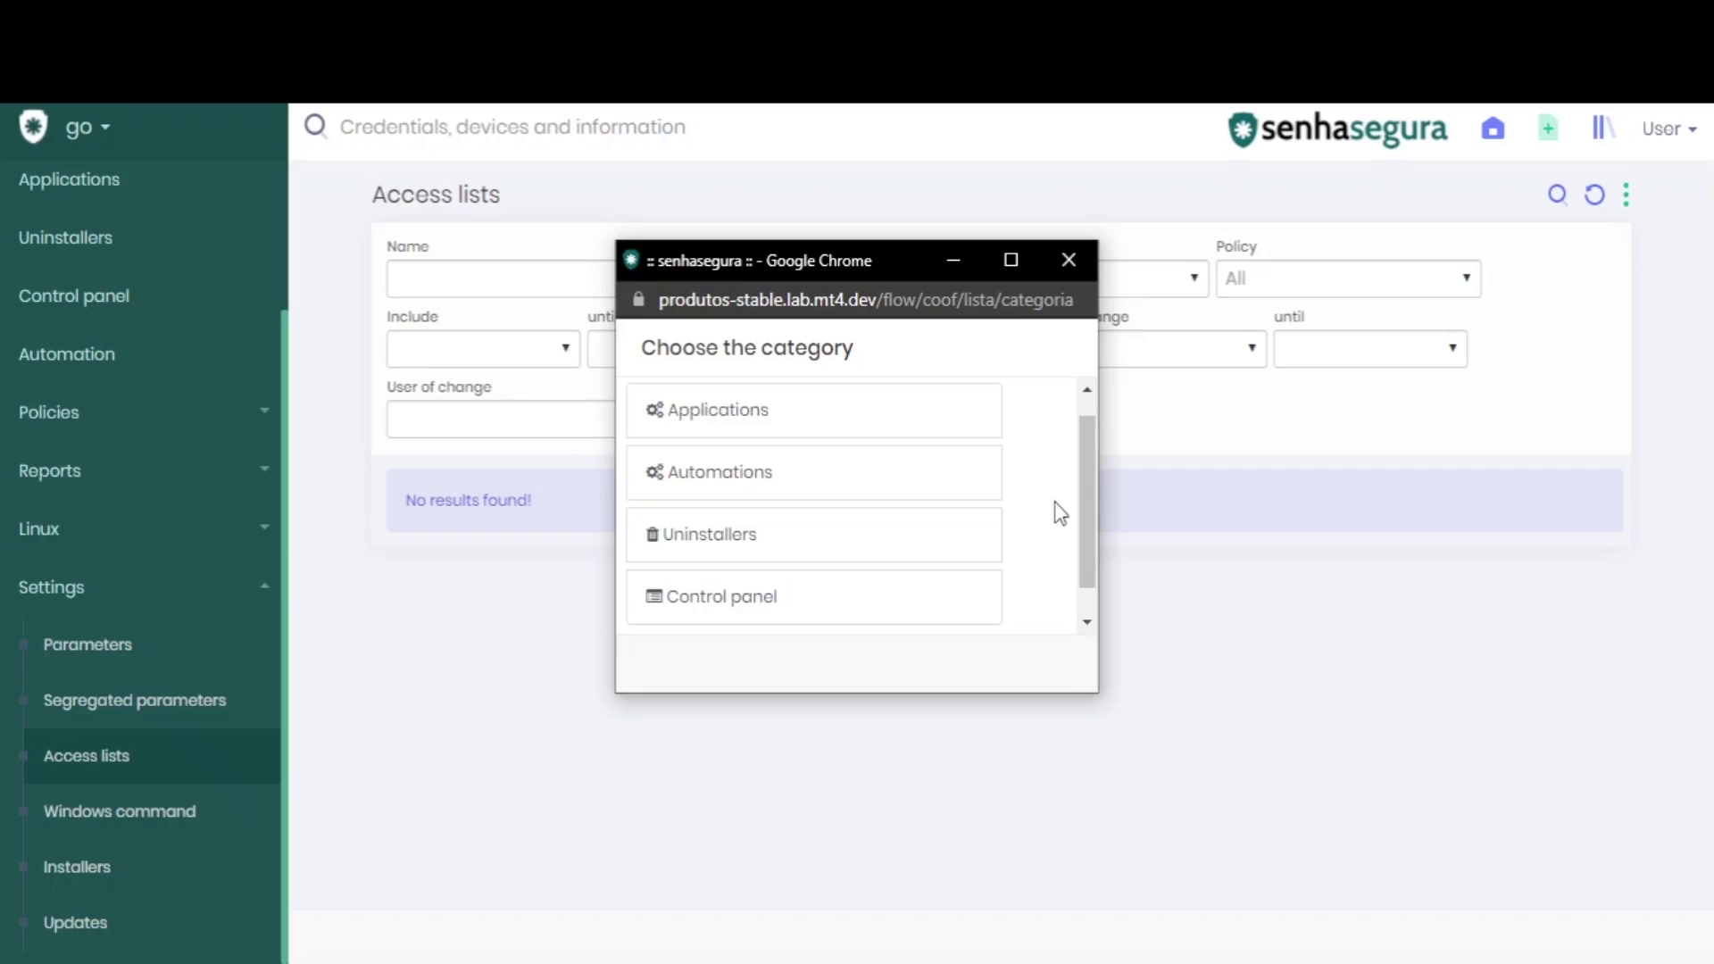
left_click(806, 429)
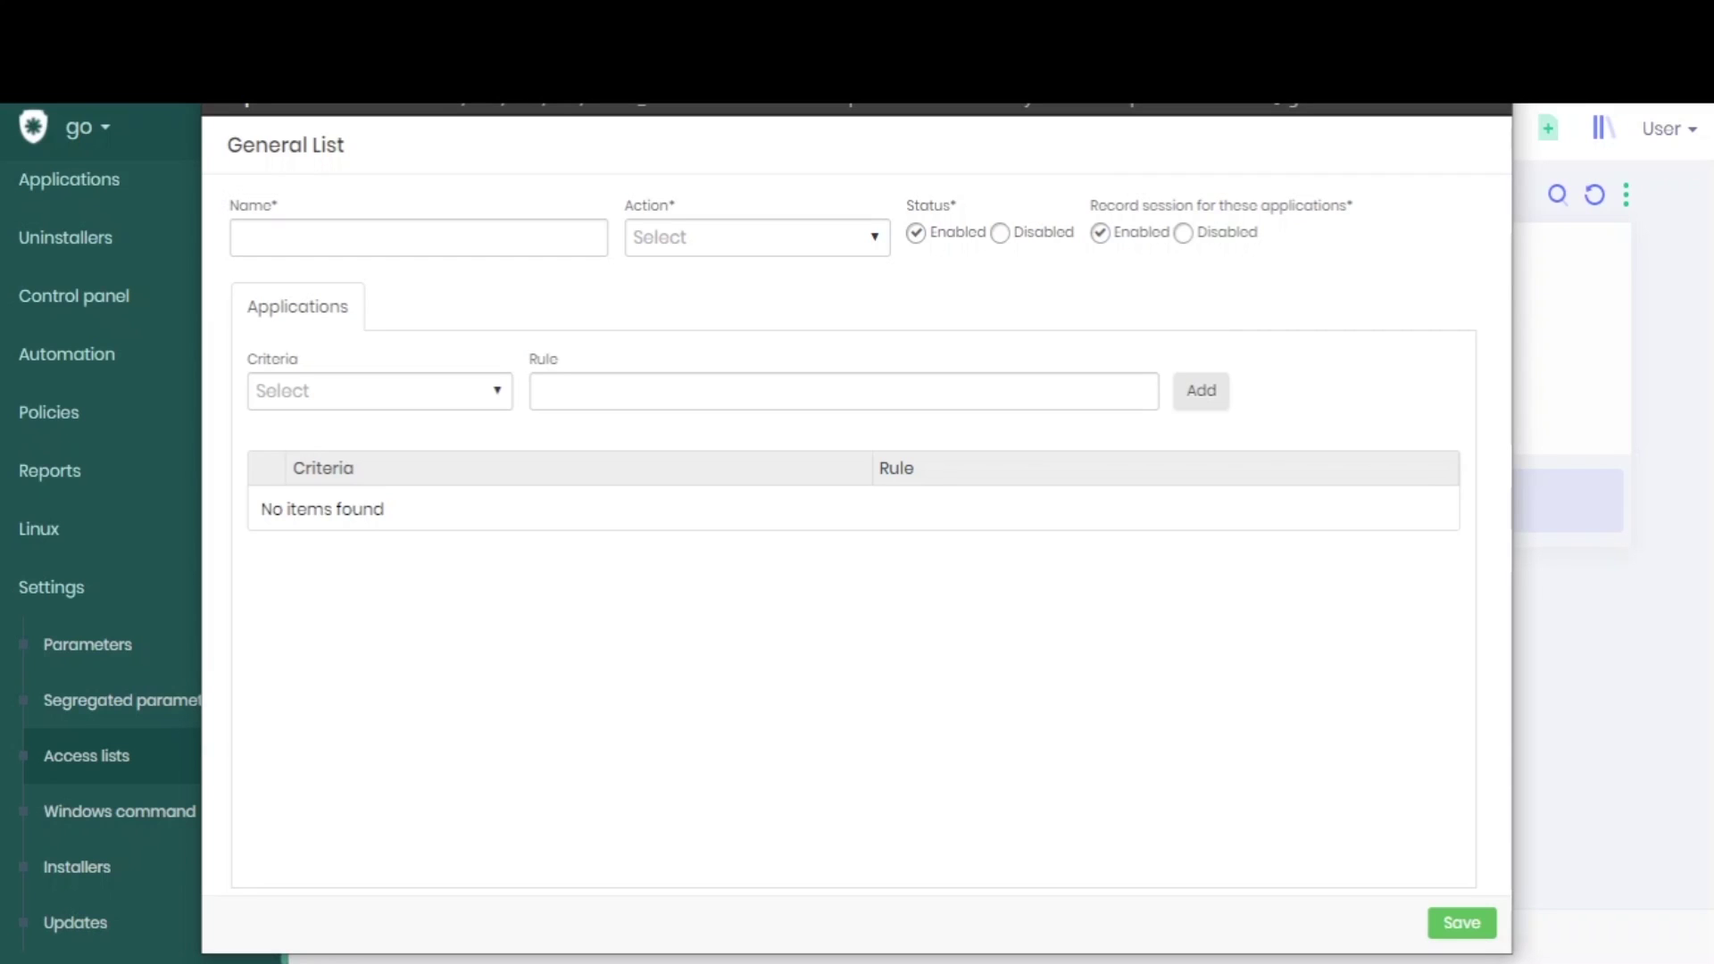
- Name the general list "Bloquear o Word" and set its action to Denylist
left_click(473, 227)
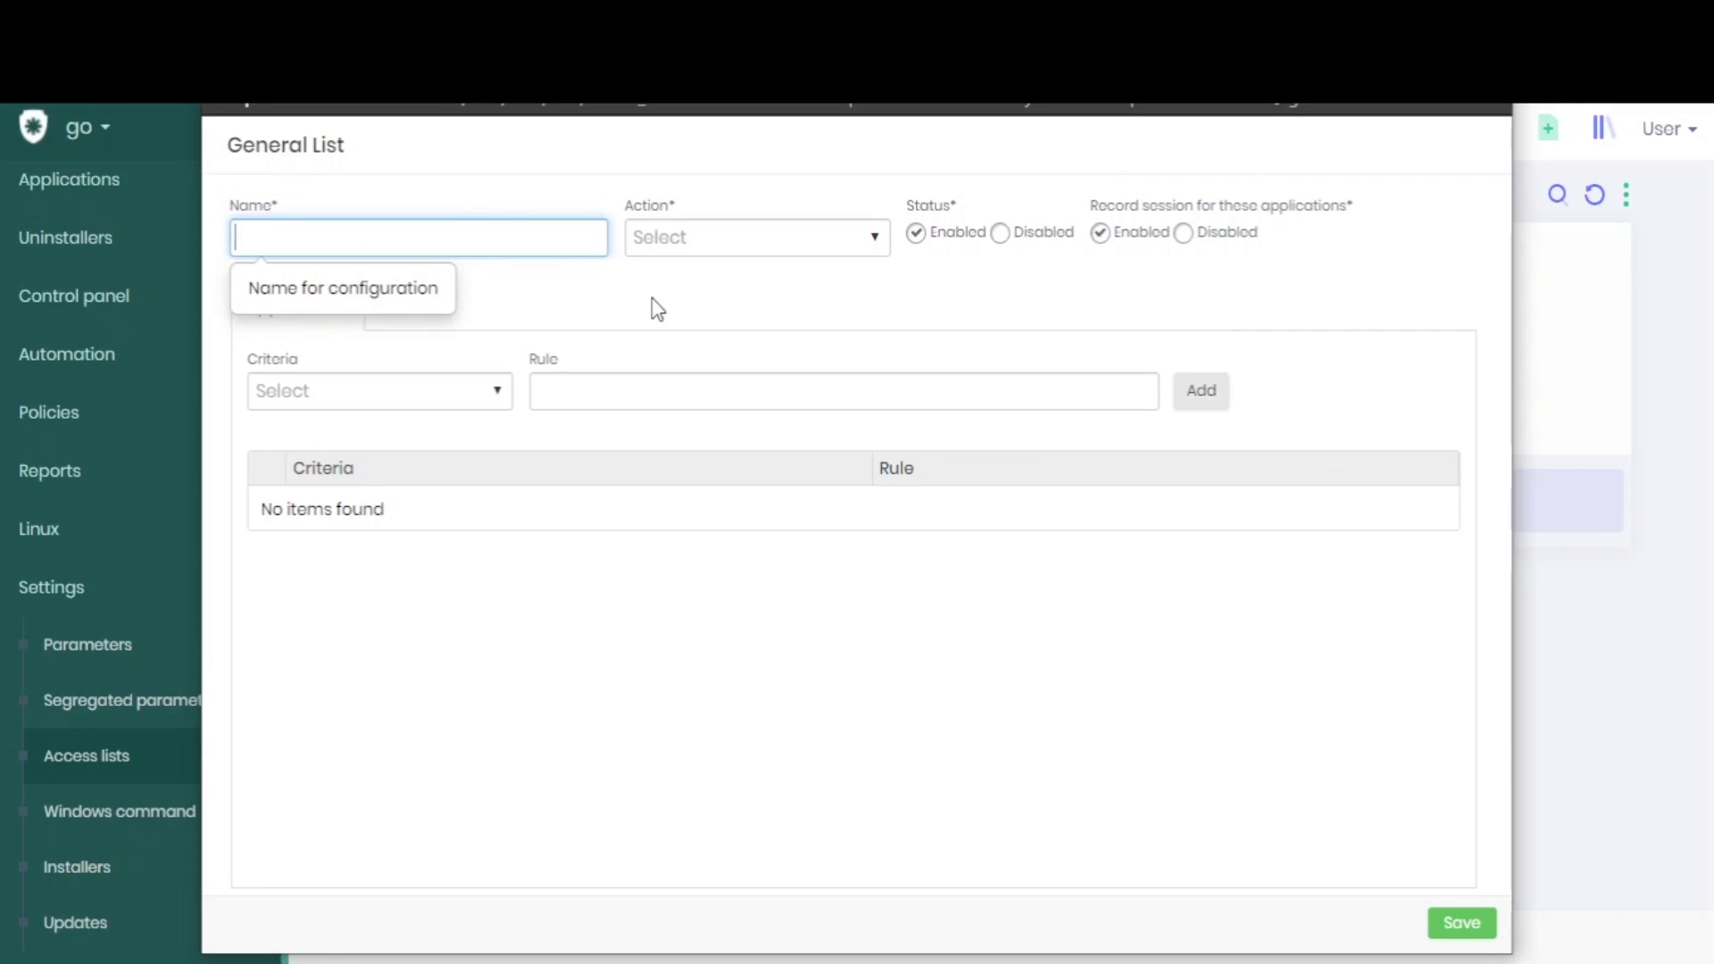
type("Bl")
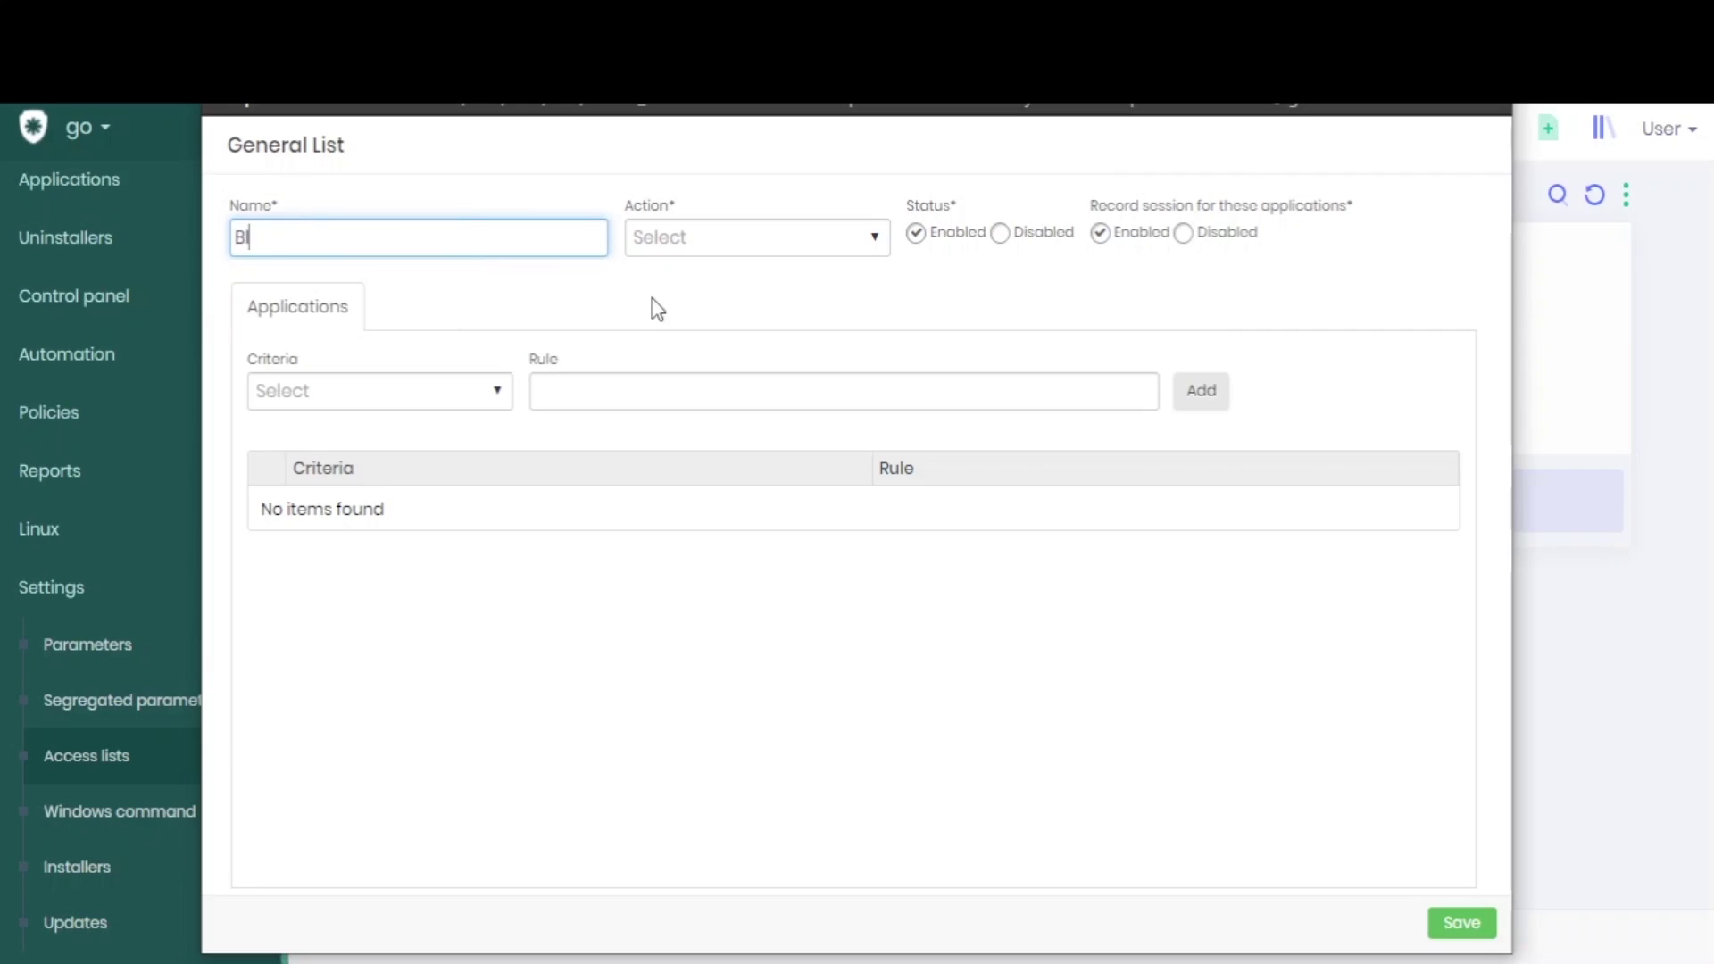
type("oquear o Word")
left_click(656, 306)
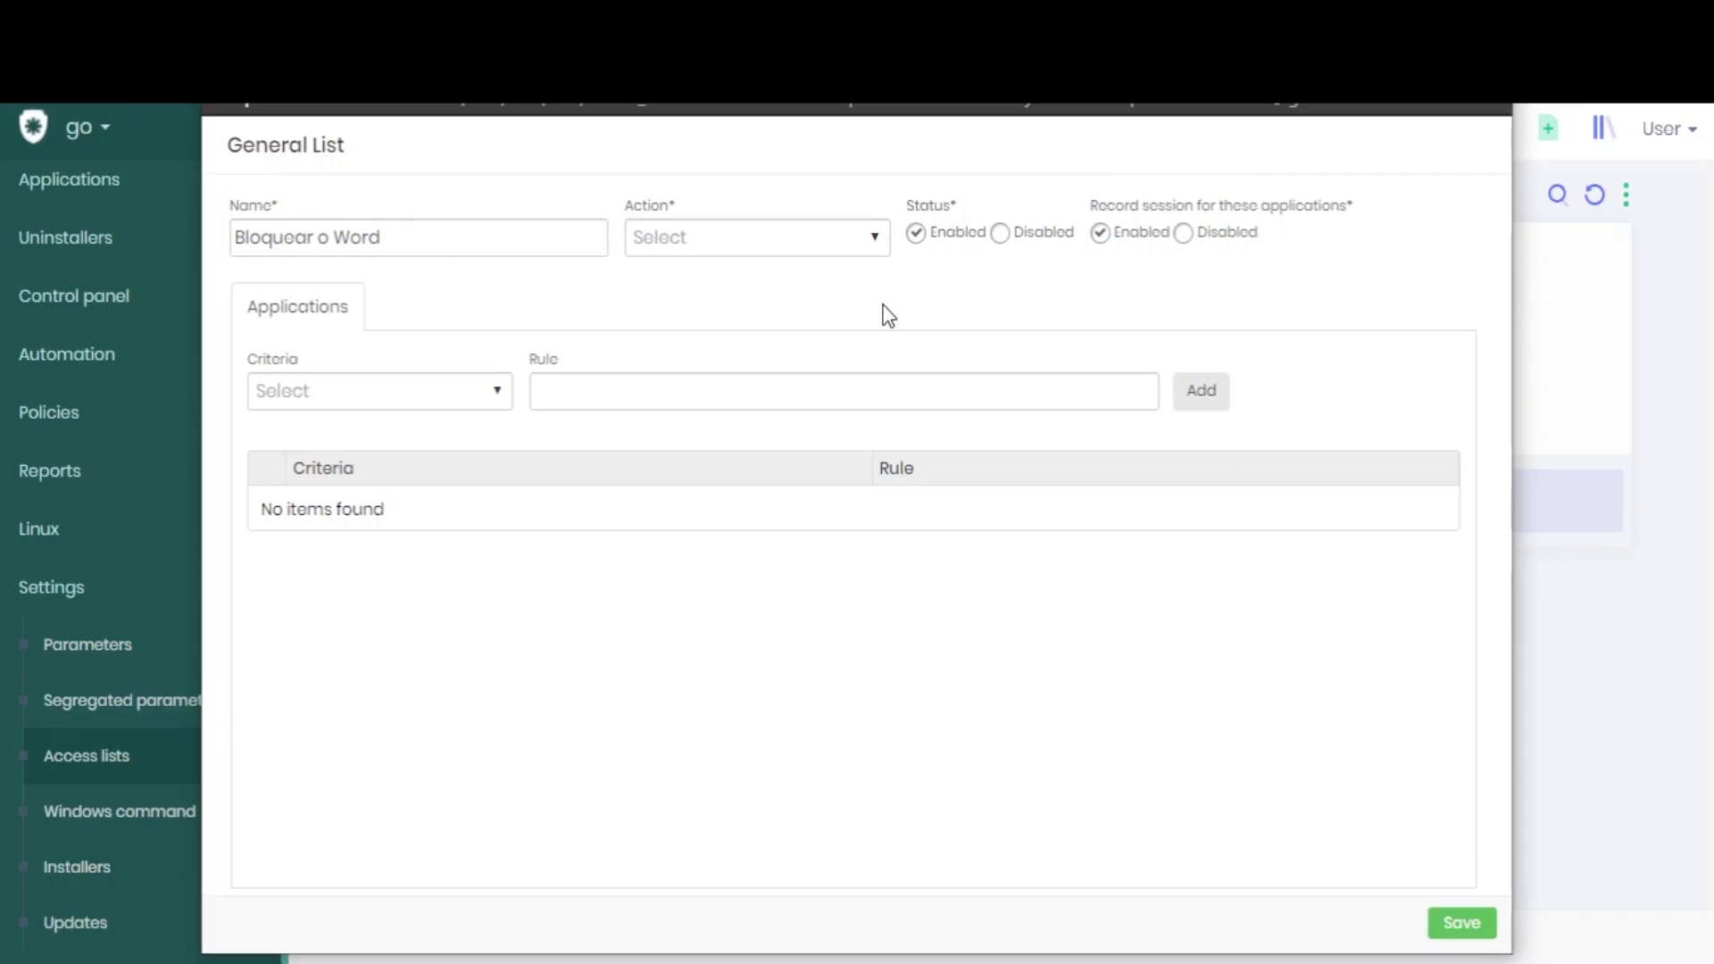
left_click(870, 239)
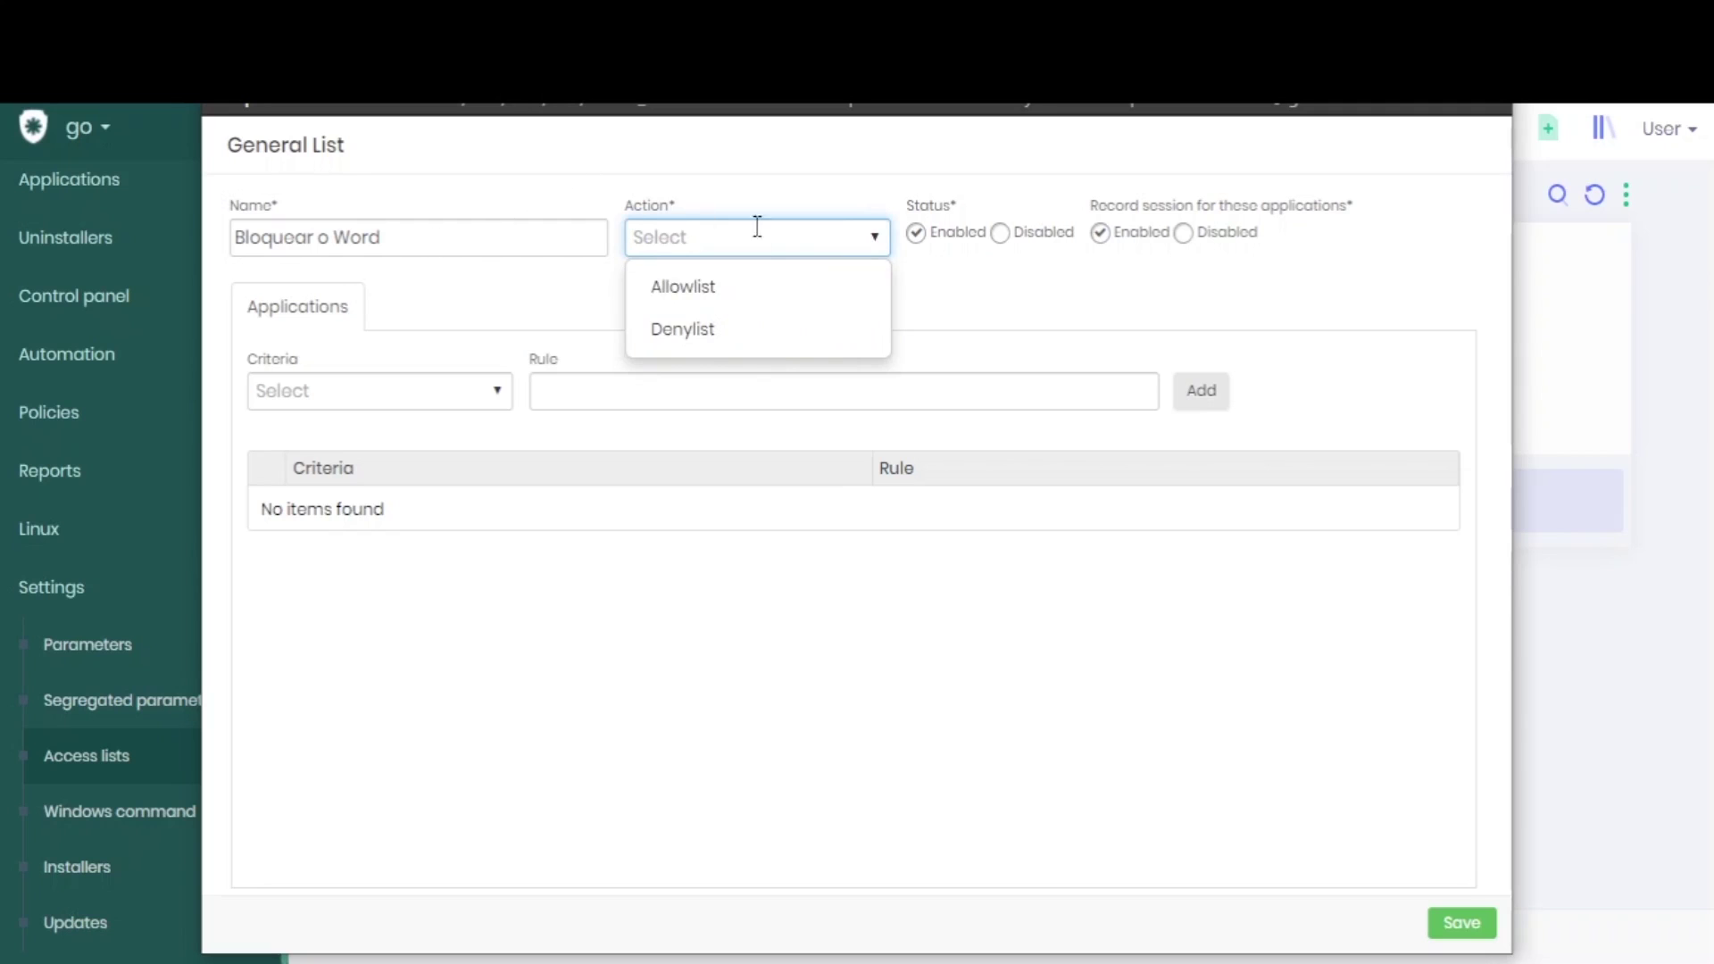
left_click(730, 348)
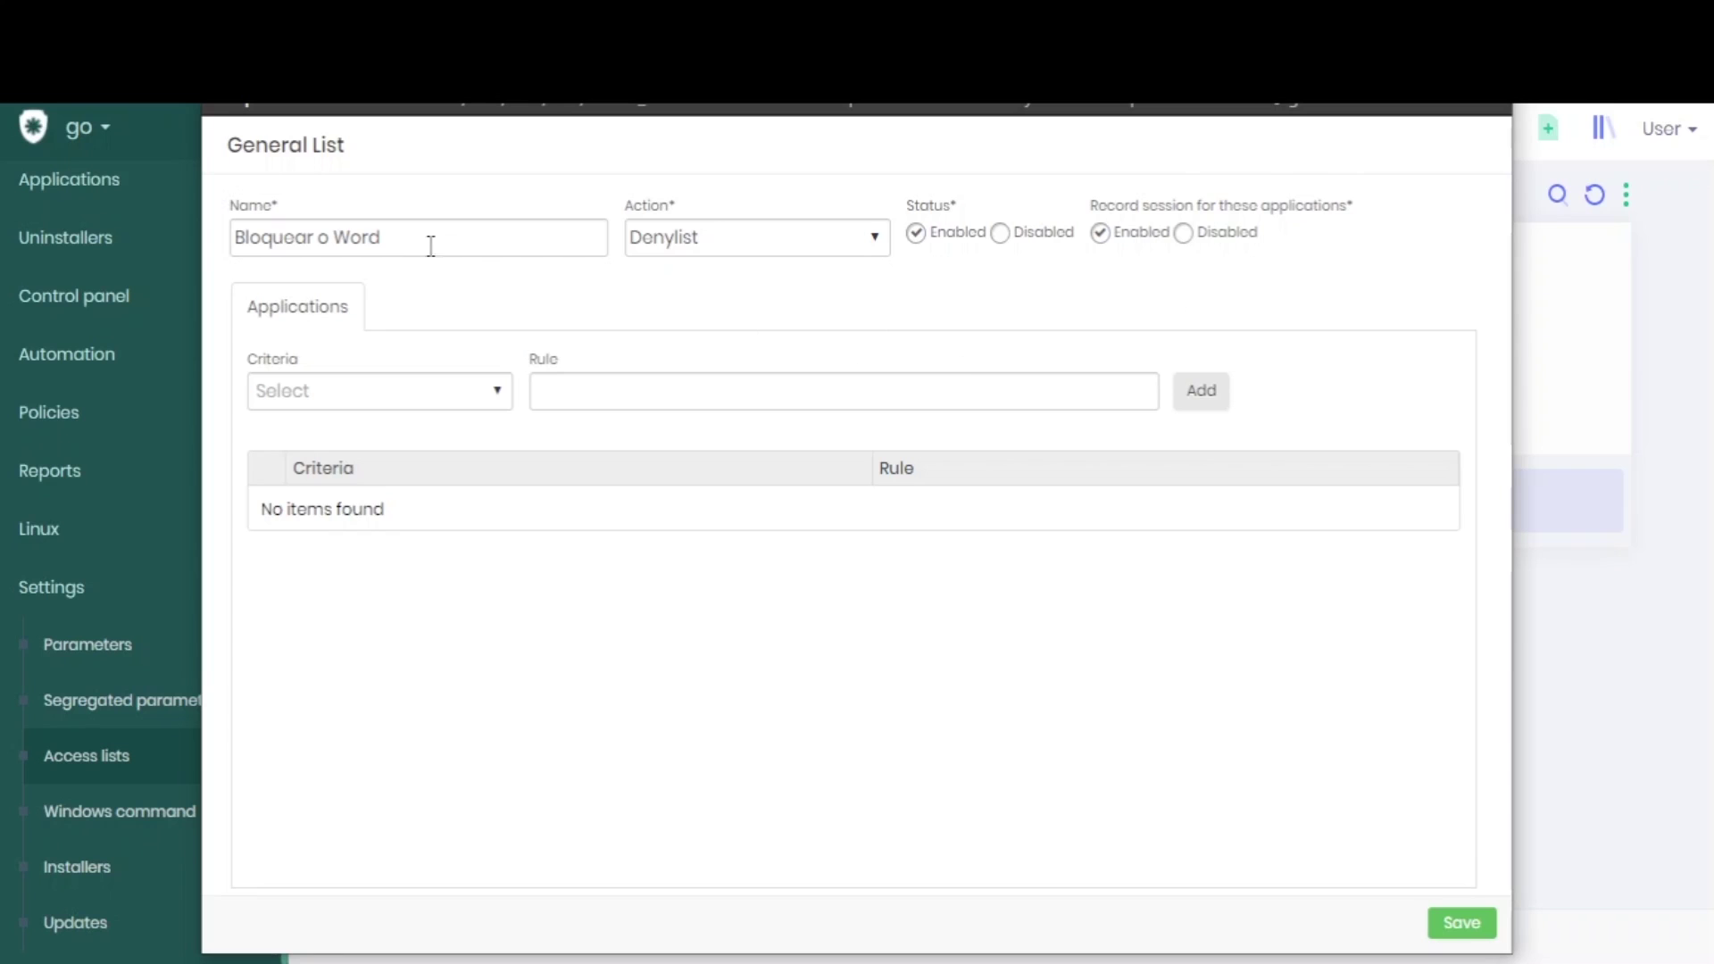
- Add a Product name criterion with the rule "word*" to the denylist and save the list
left_click(497, 391)
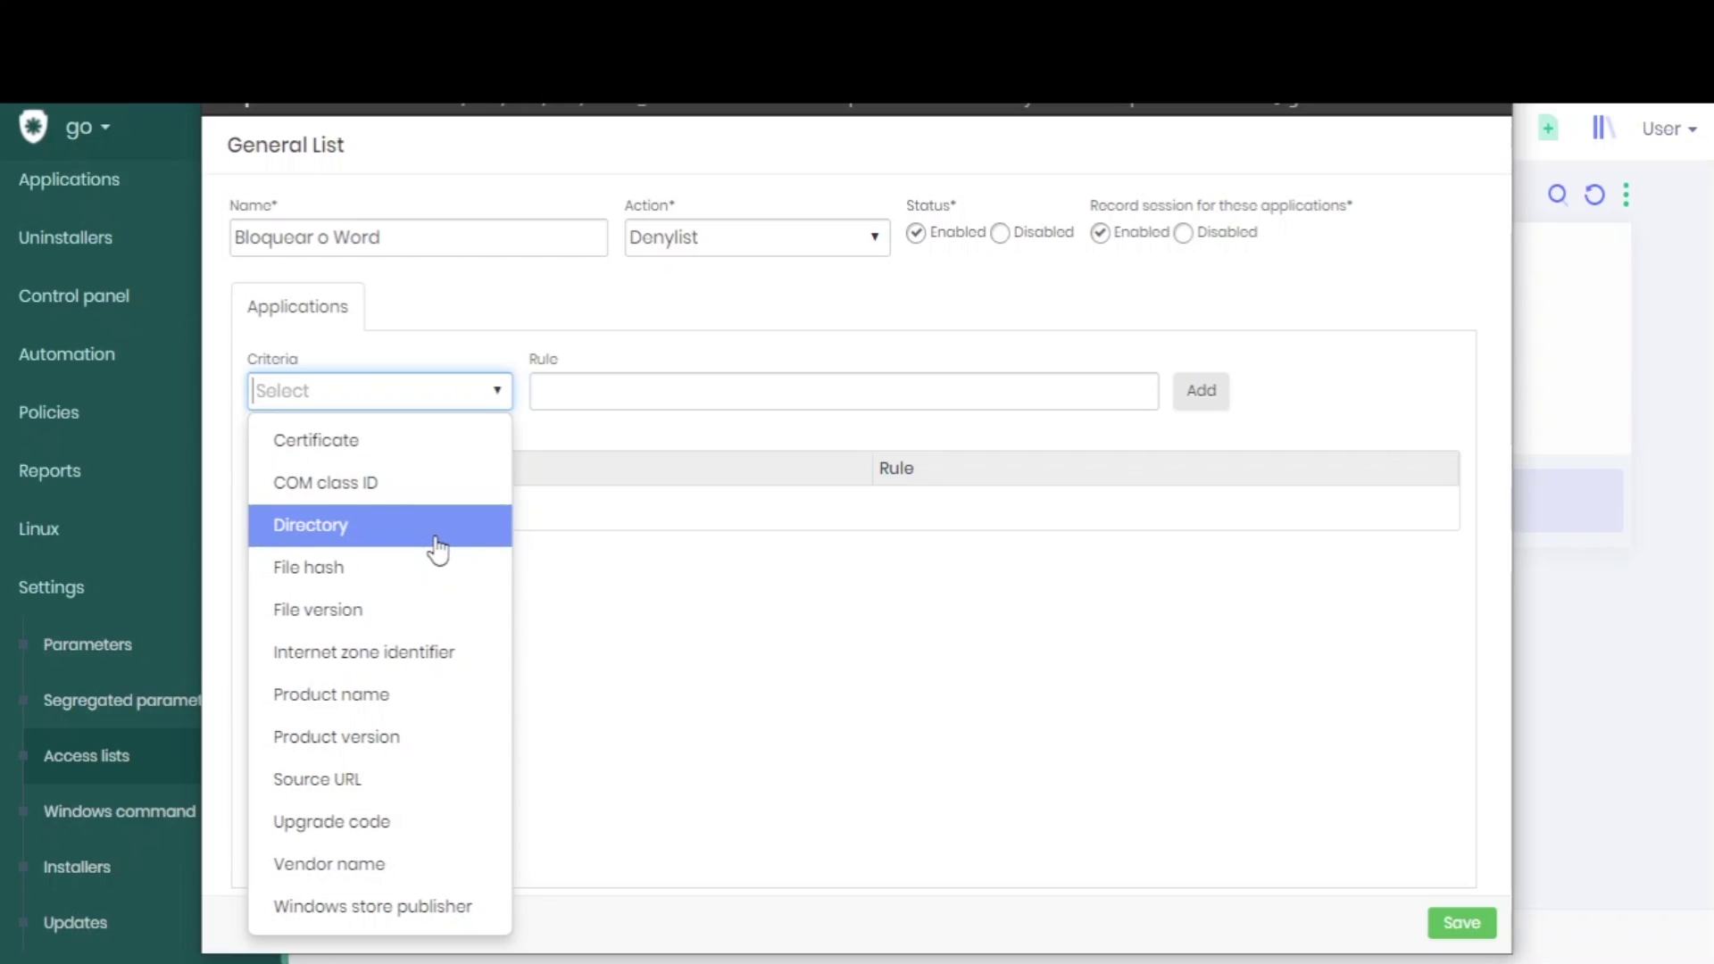
left_click(417, 695)
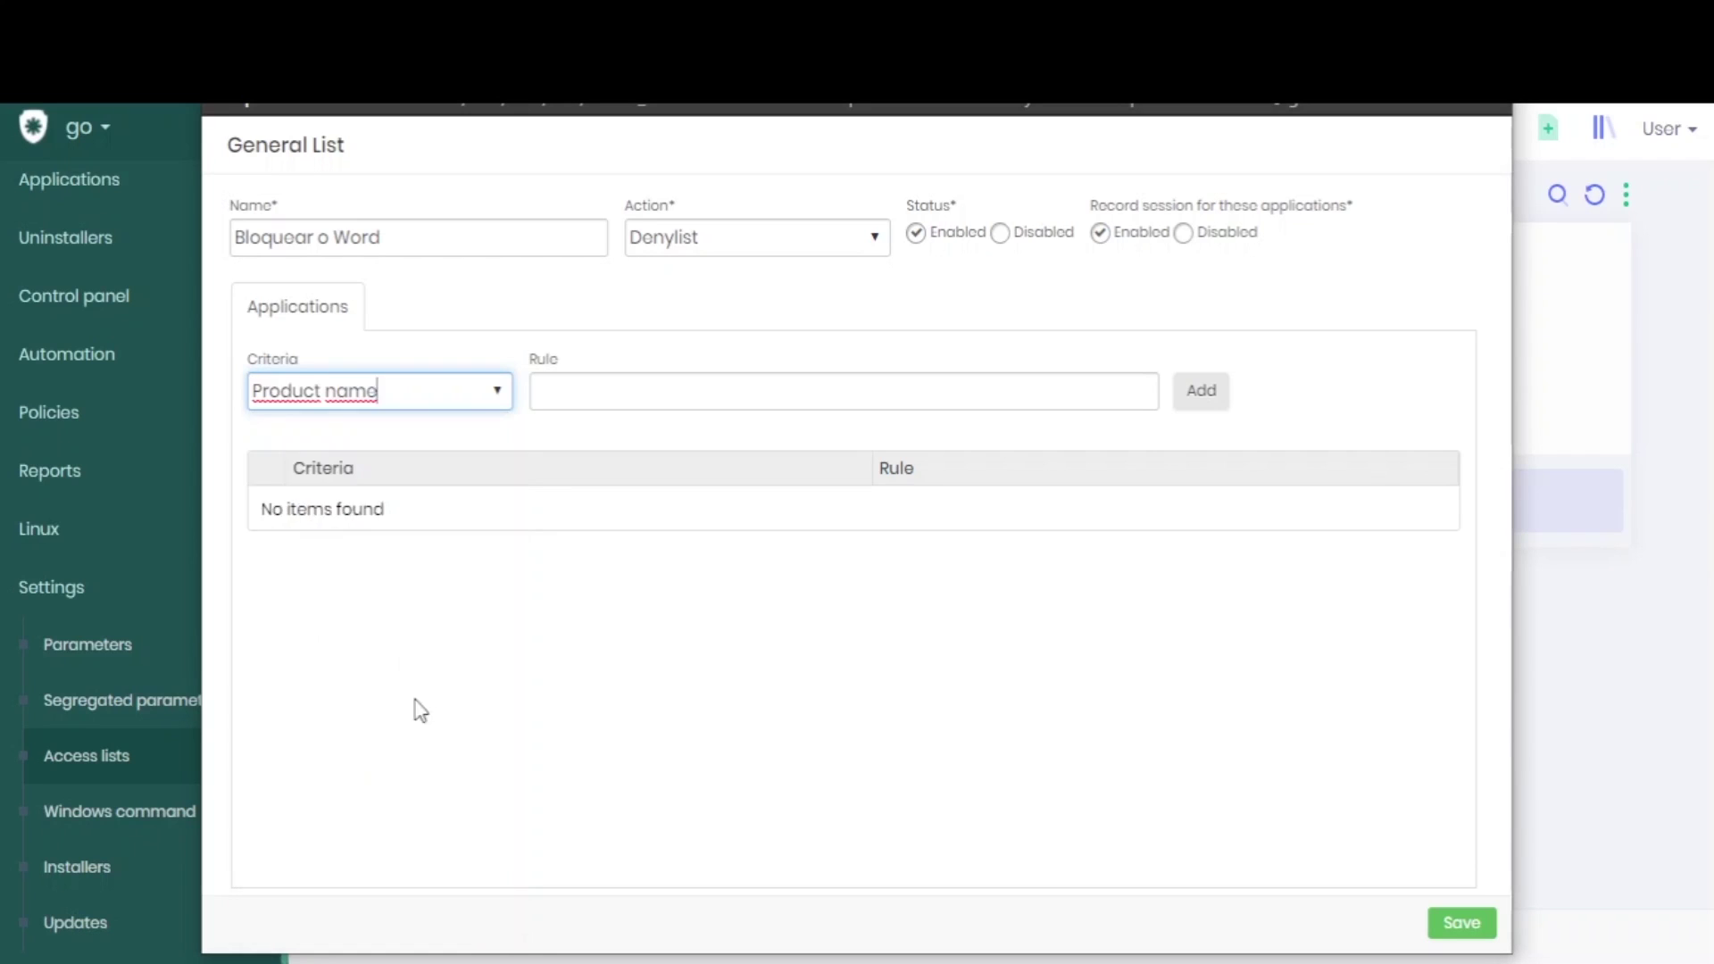
left_click(659, 393)
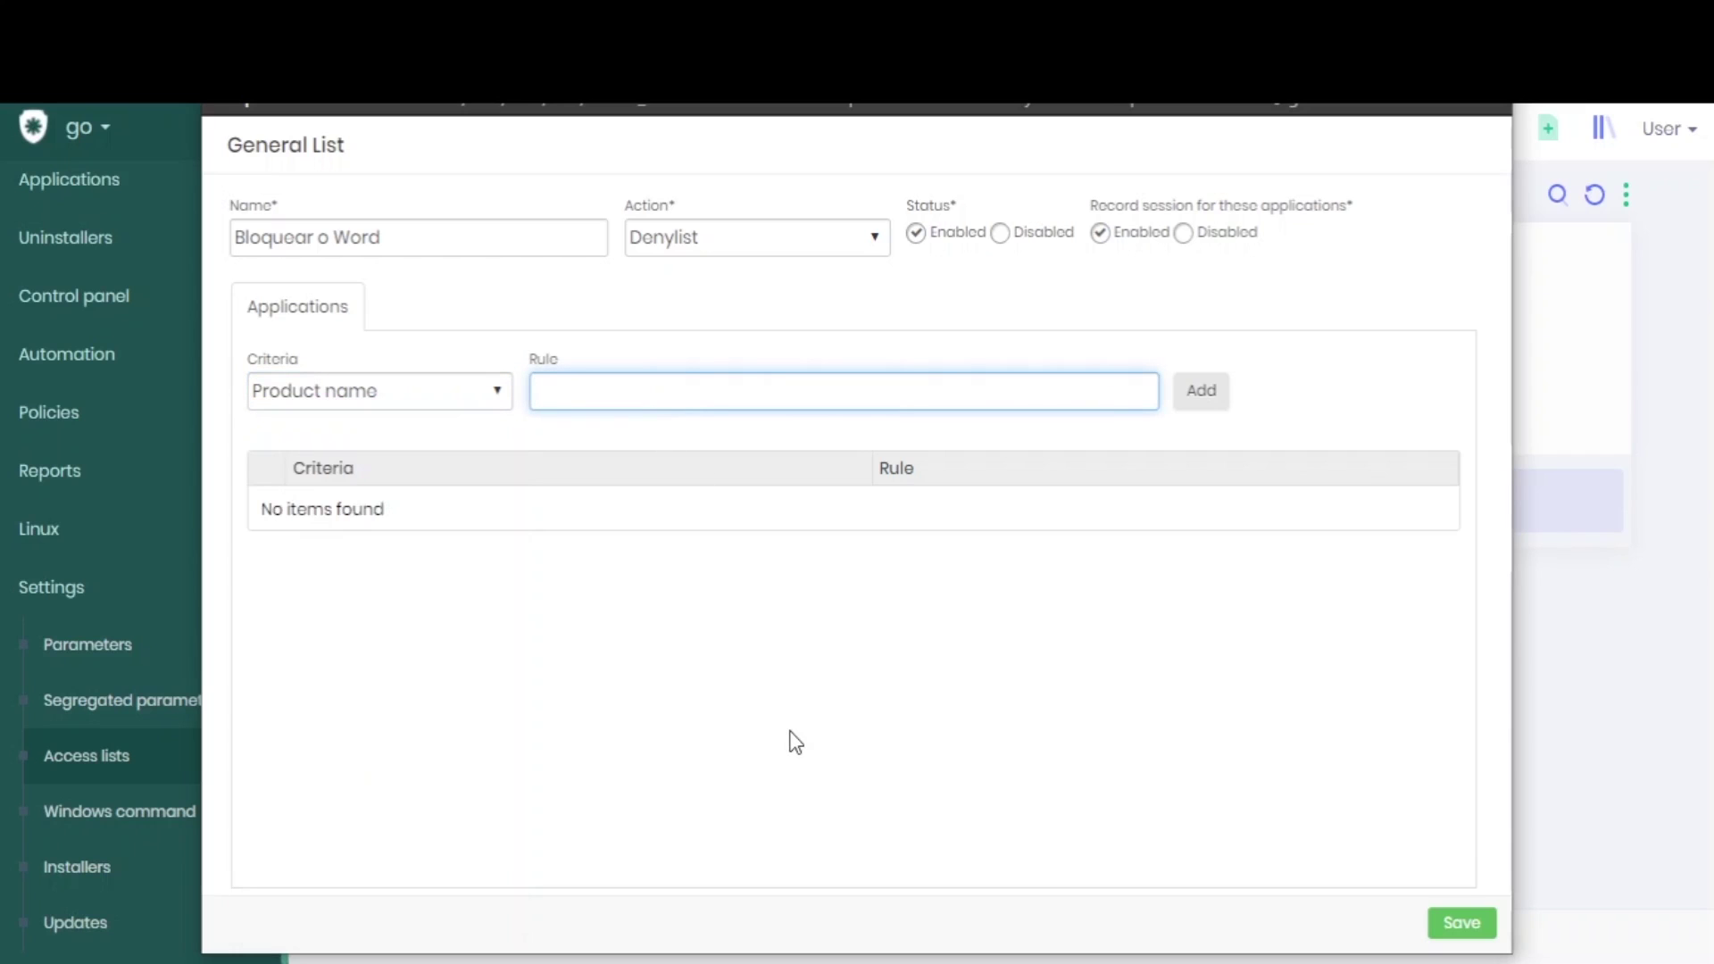
type("Word*")
left_click(708, 334)
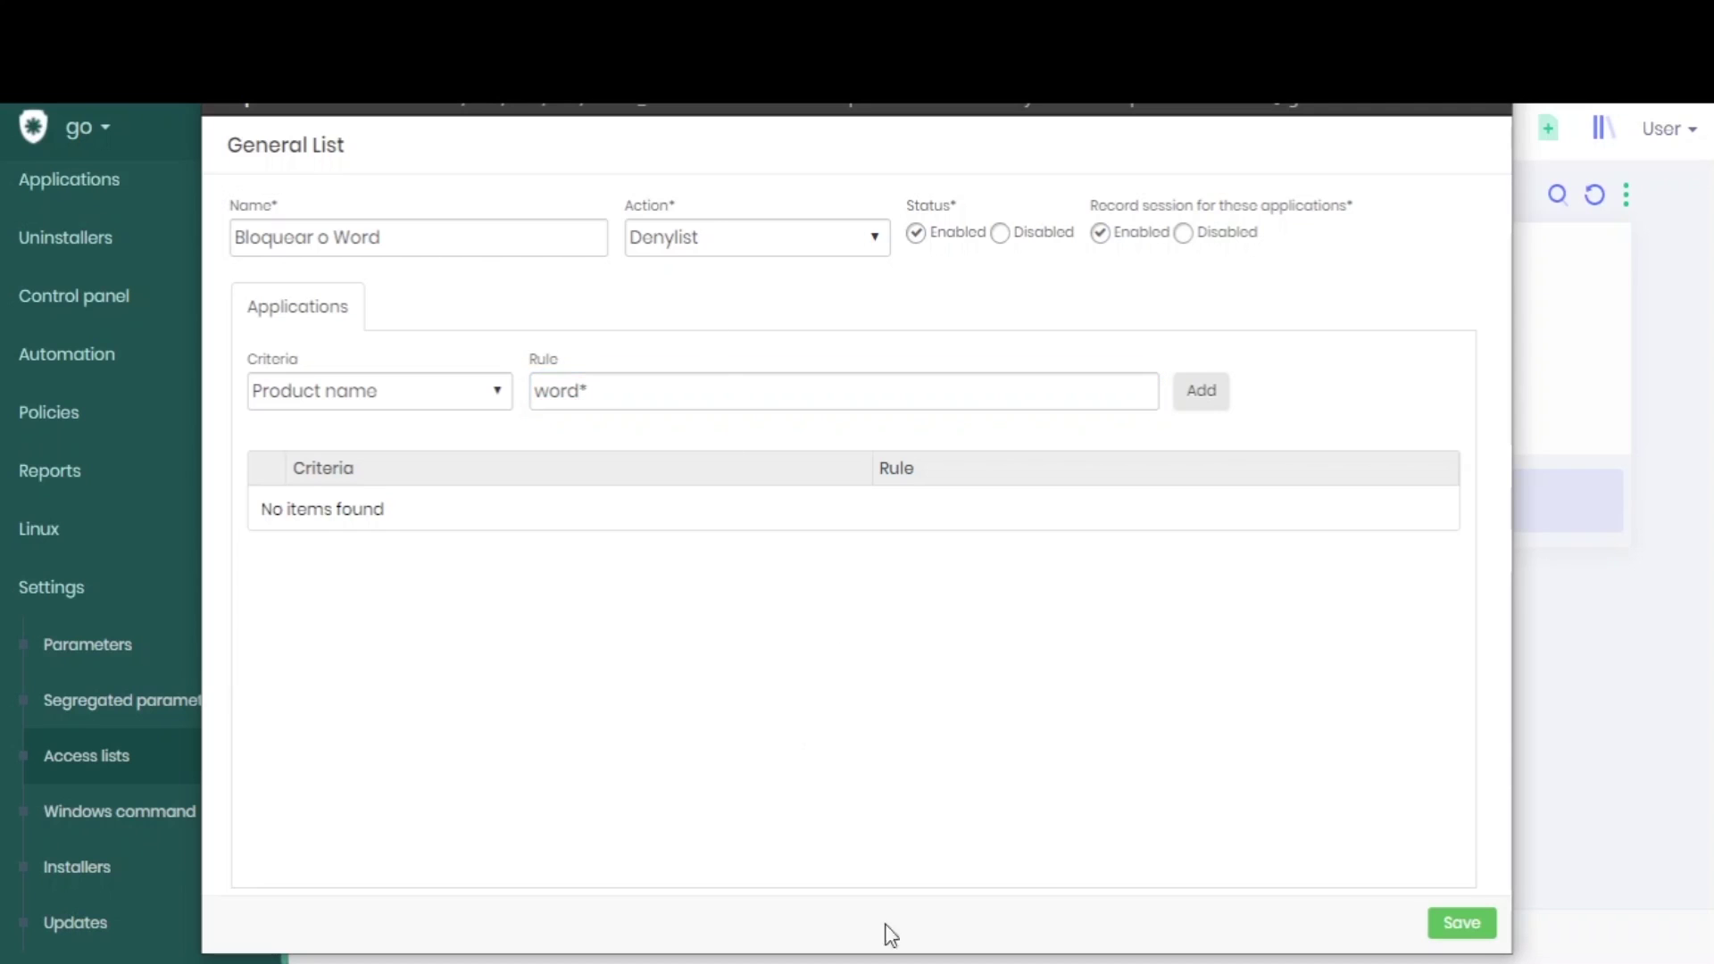
left_click(1225, 410)
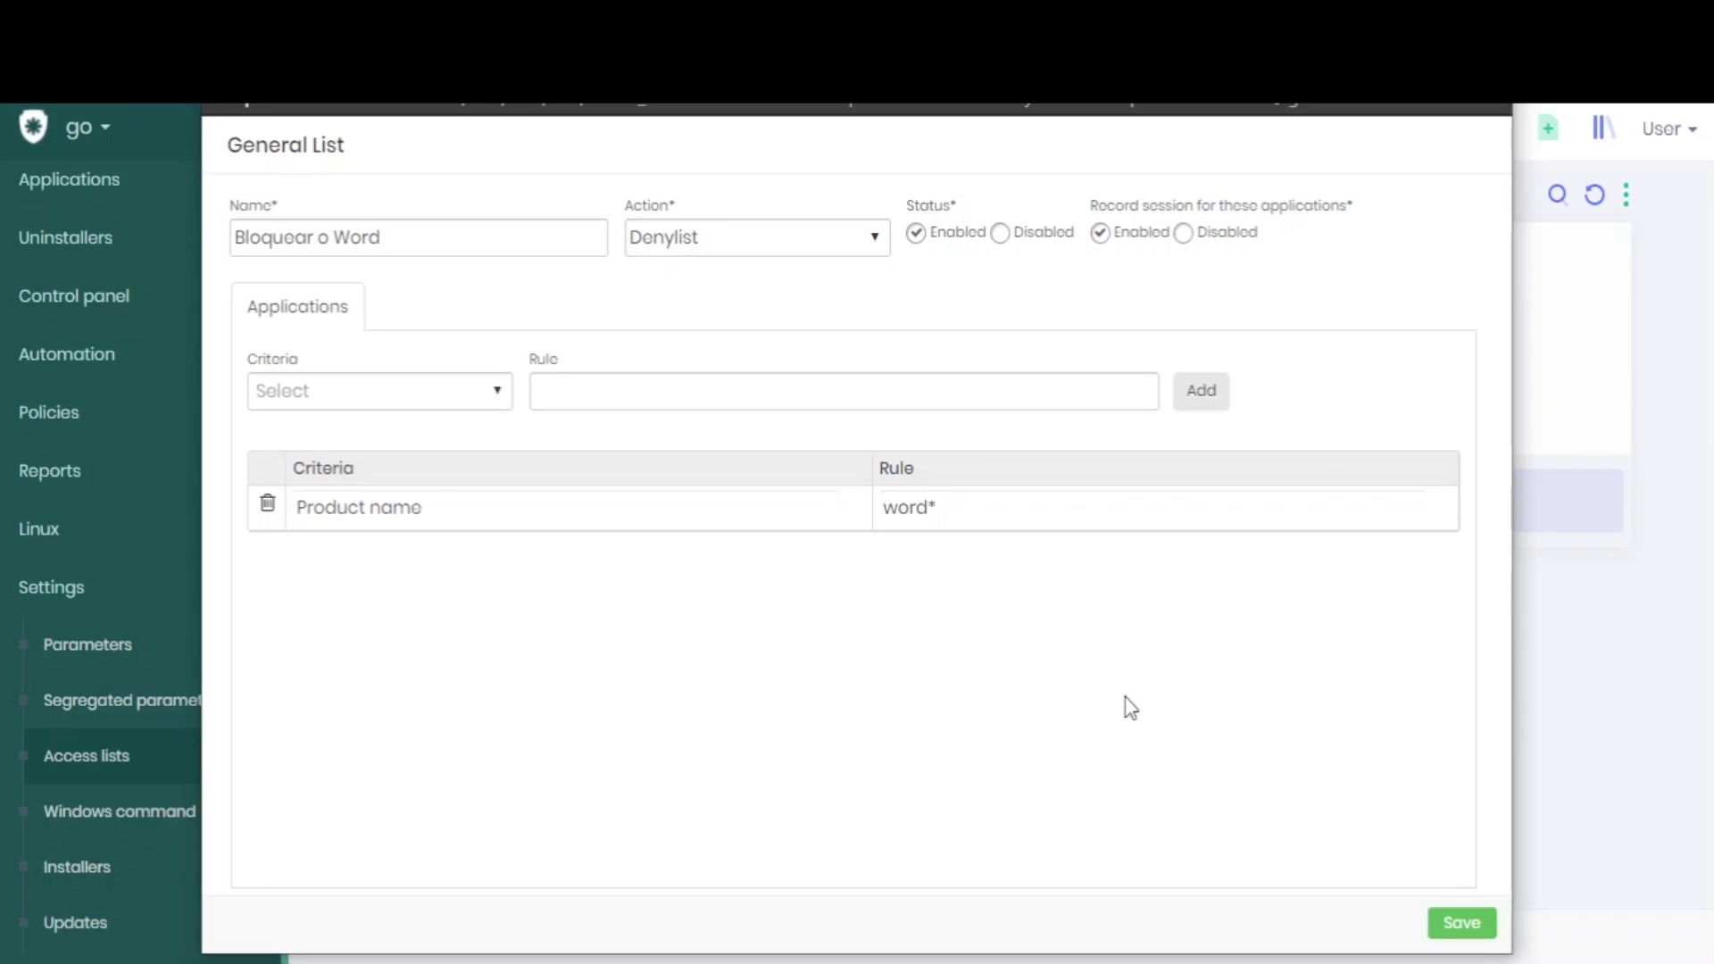
left_click_drag(972, 515, 884, 518)
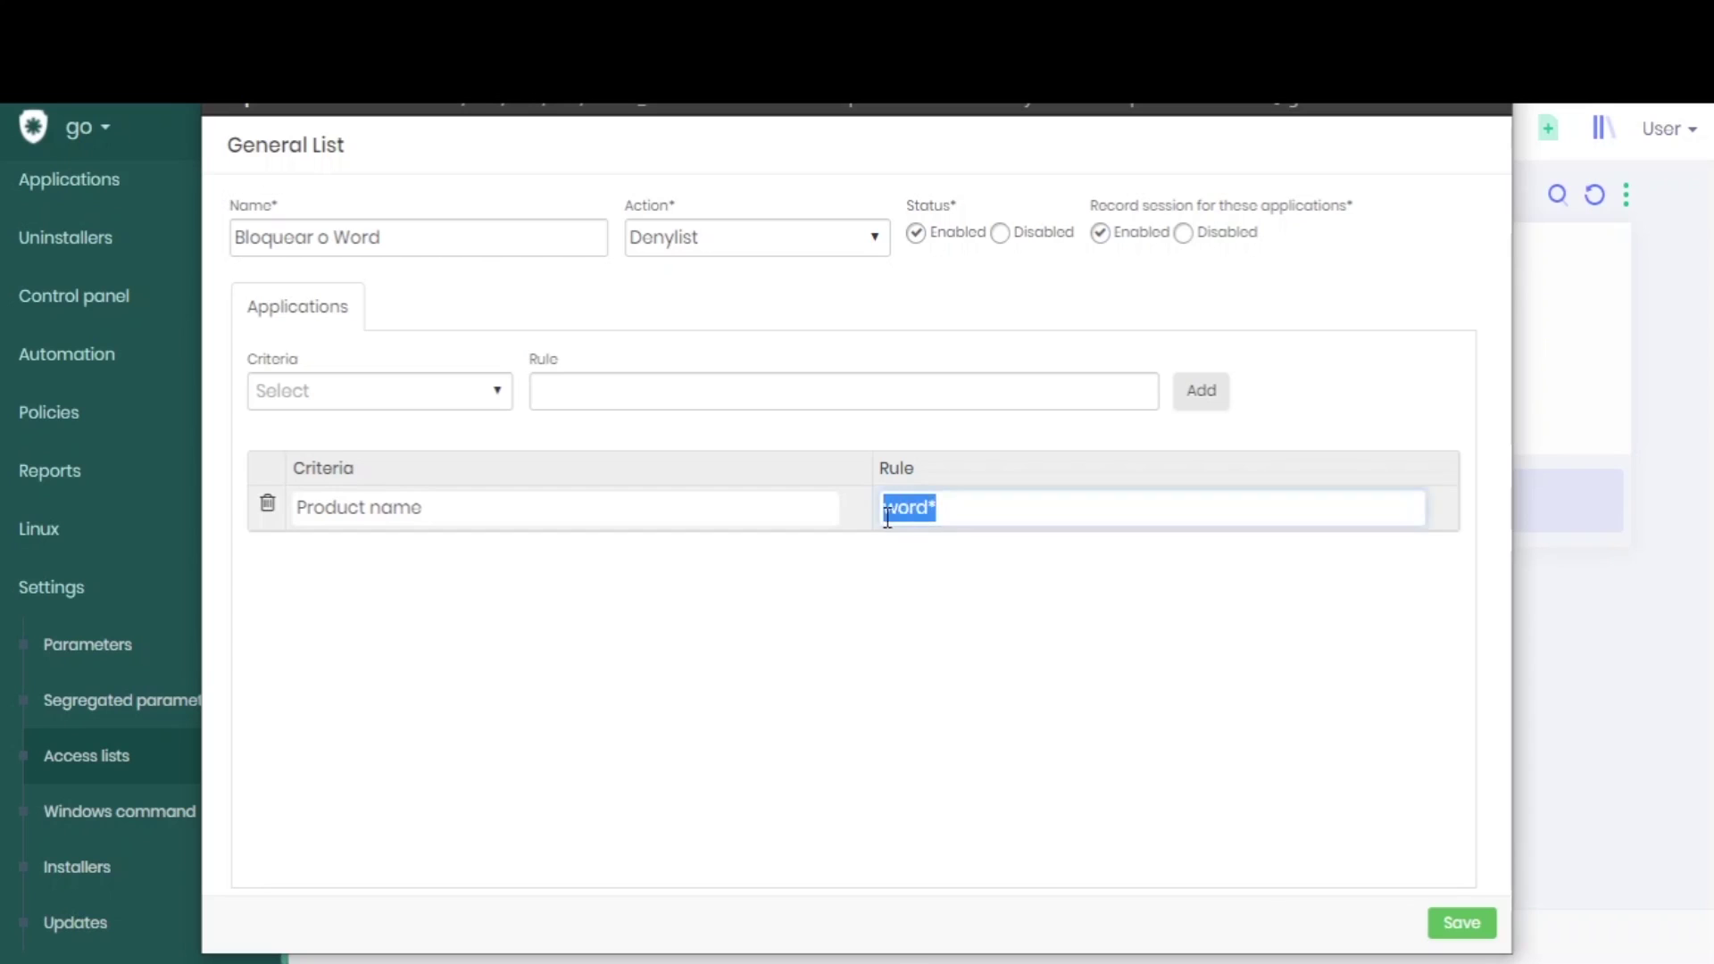
left_click(878, 571)
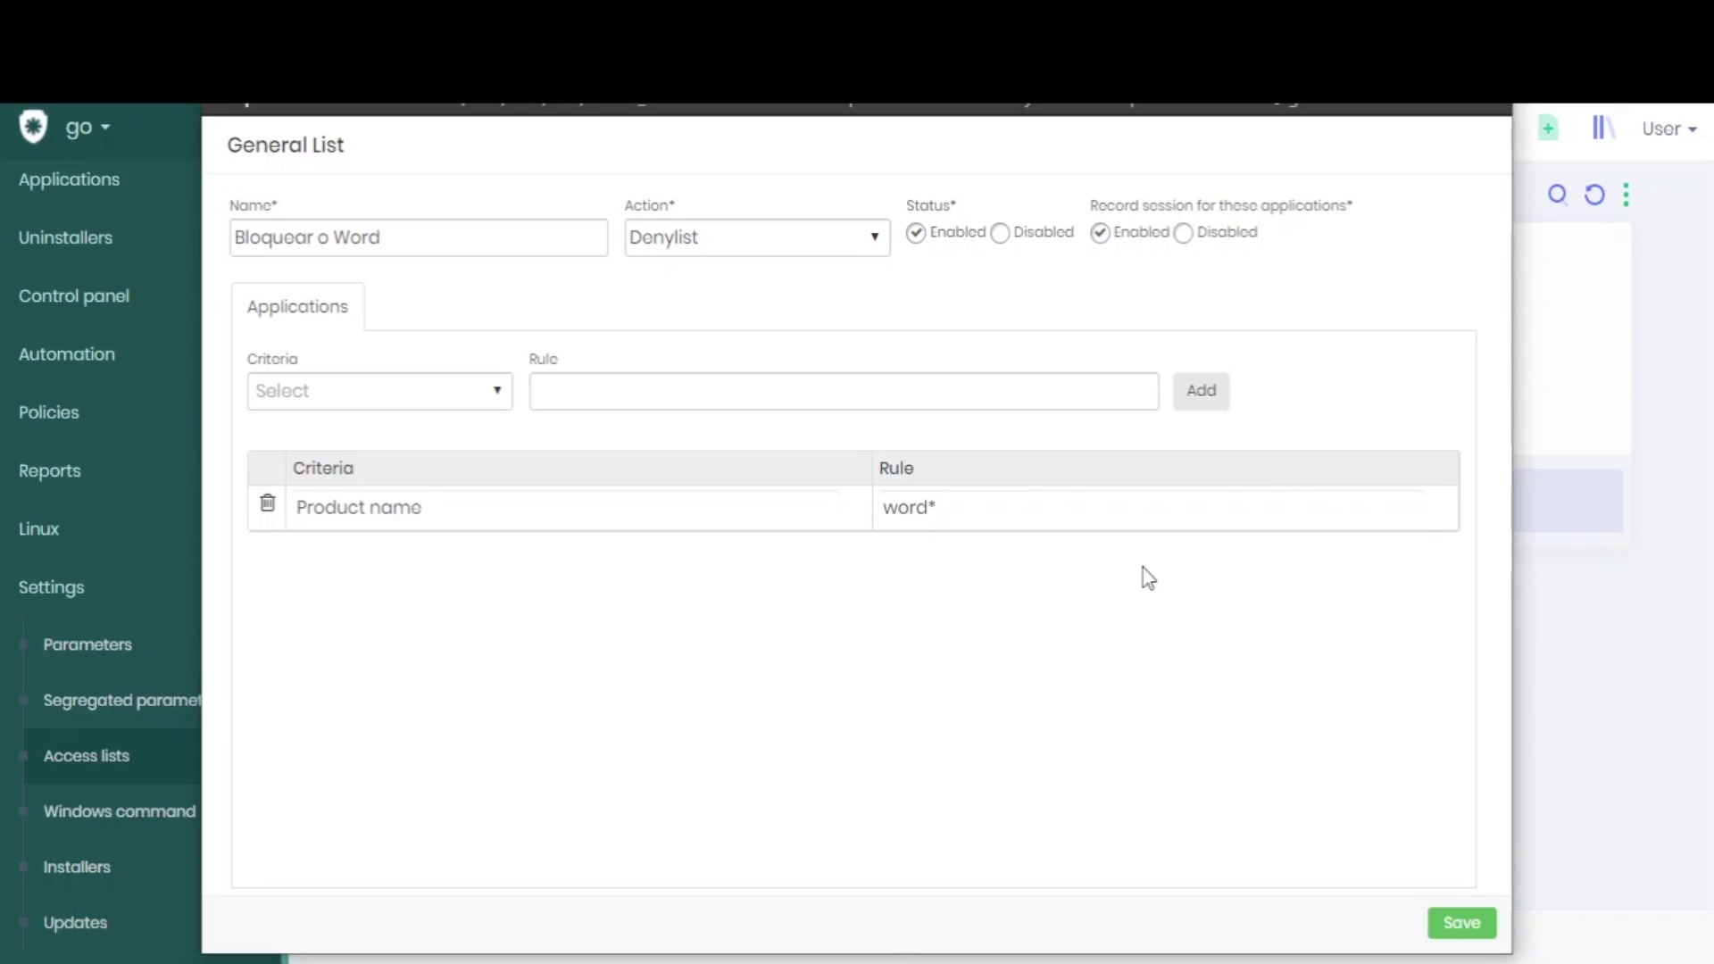
left_click(1471, 928)
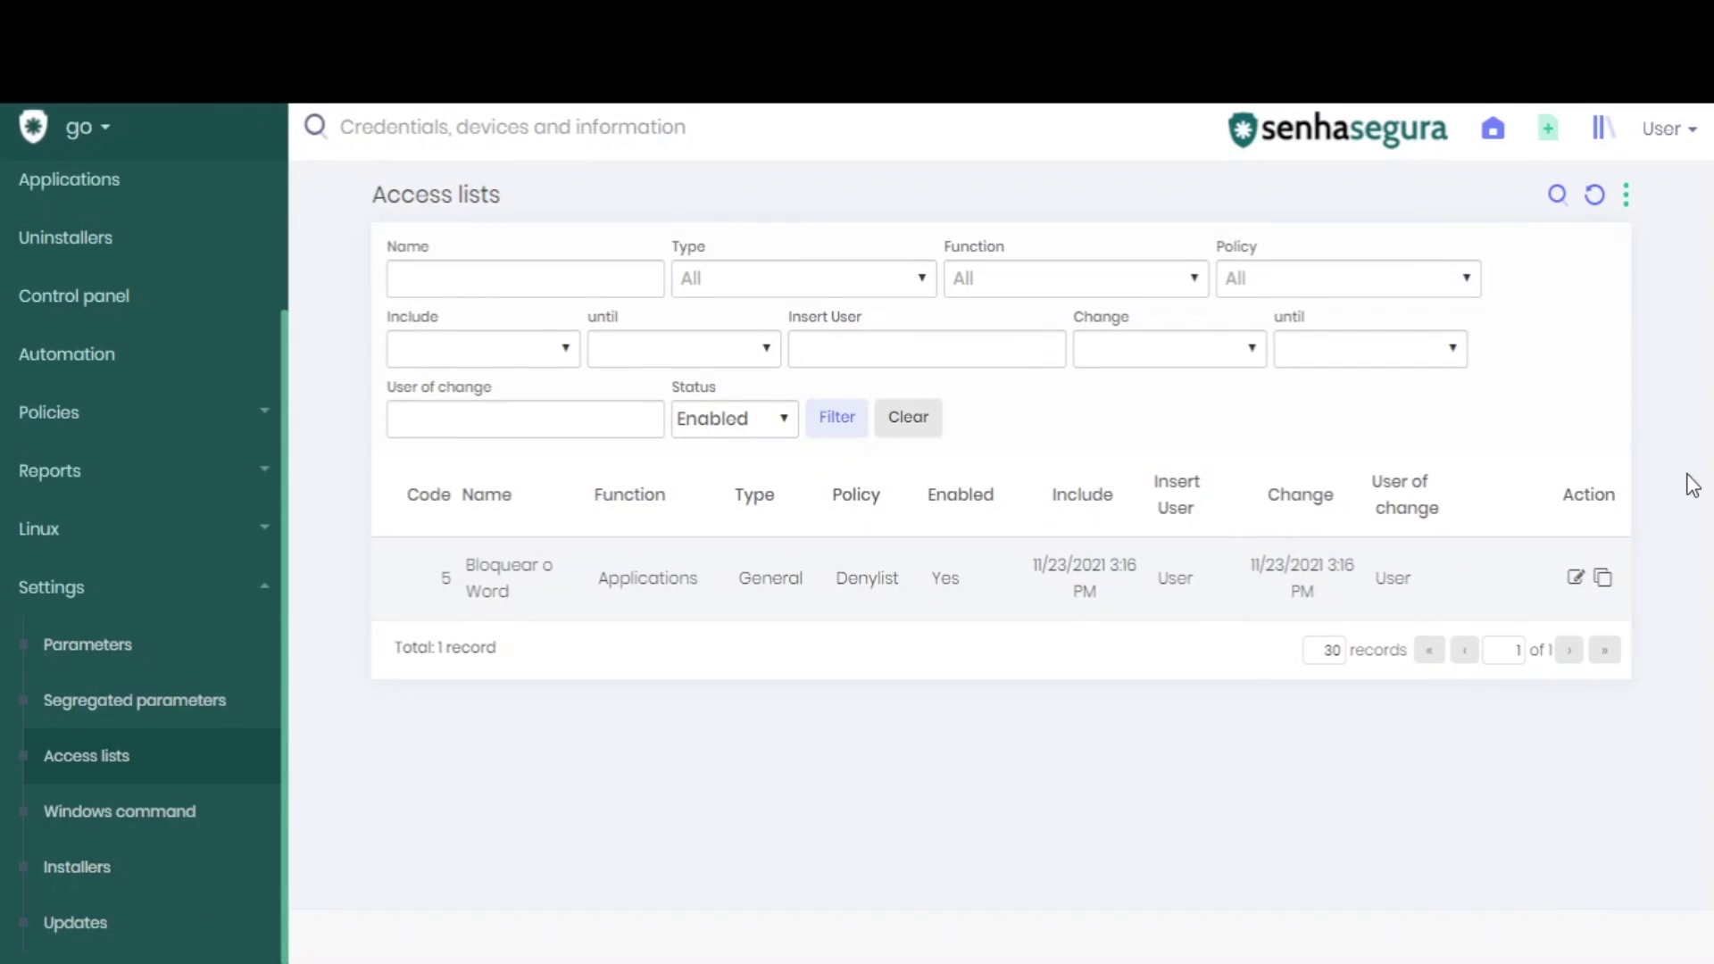
- Start another general segregation for Applications, named "Liberar Wordpad", with the action Allowlist
left_click(1628, 201)
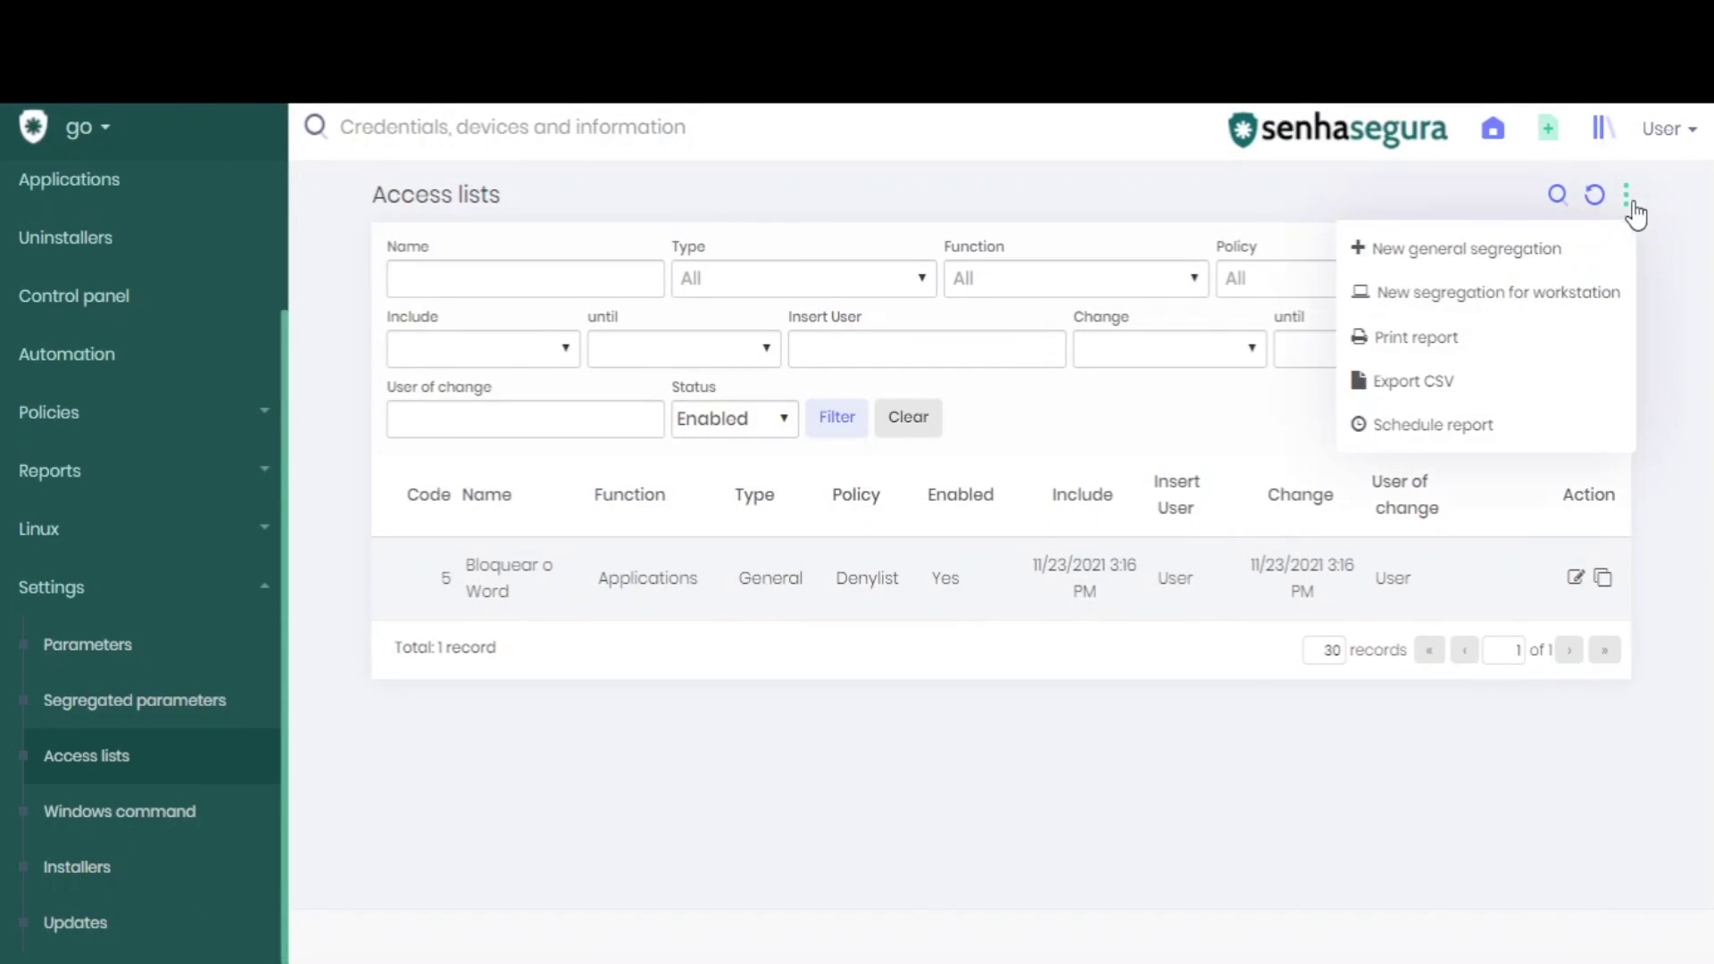
left_click(1476, 257)
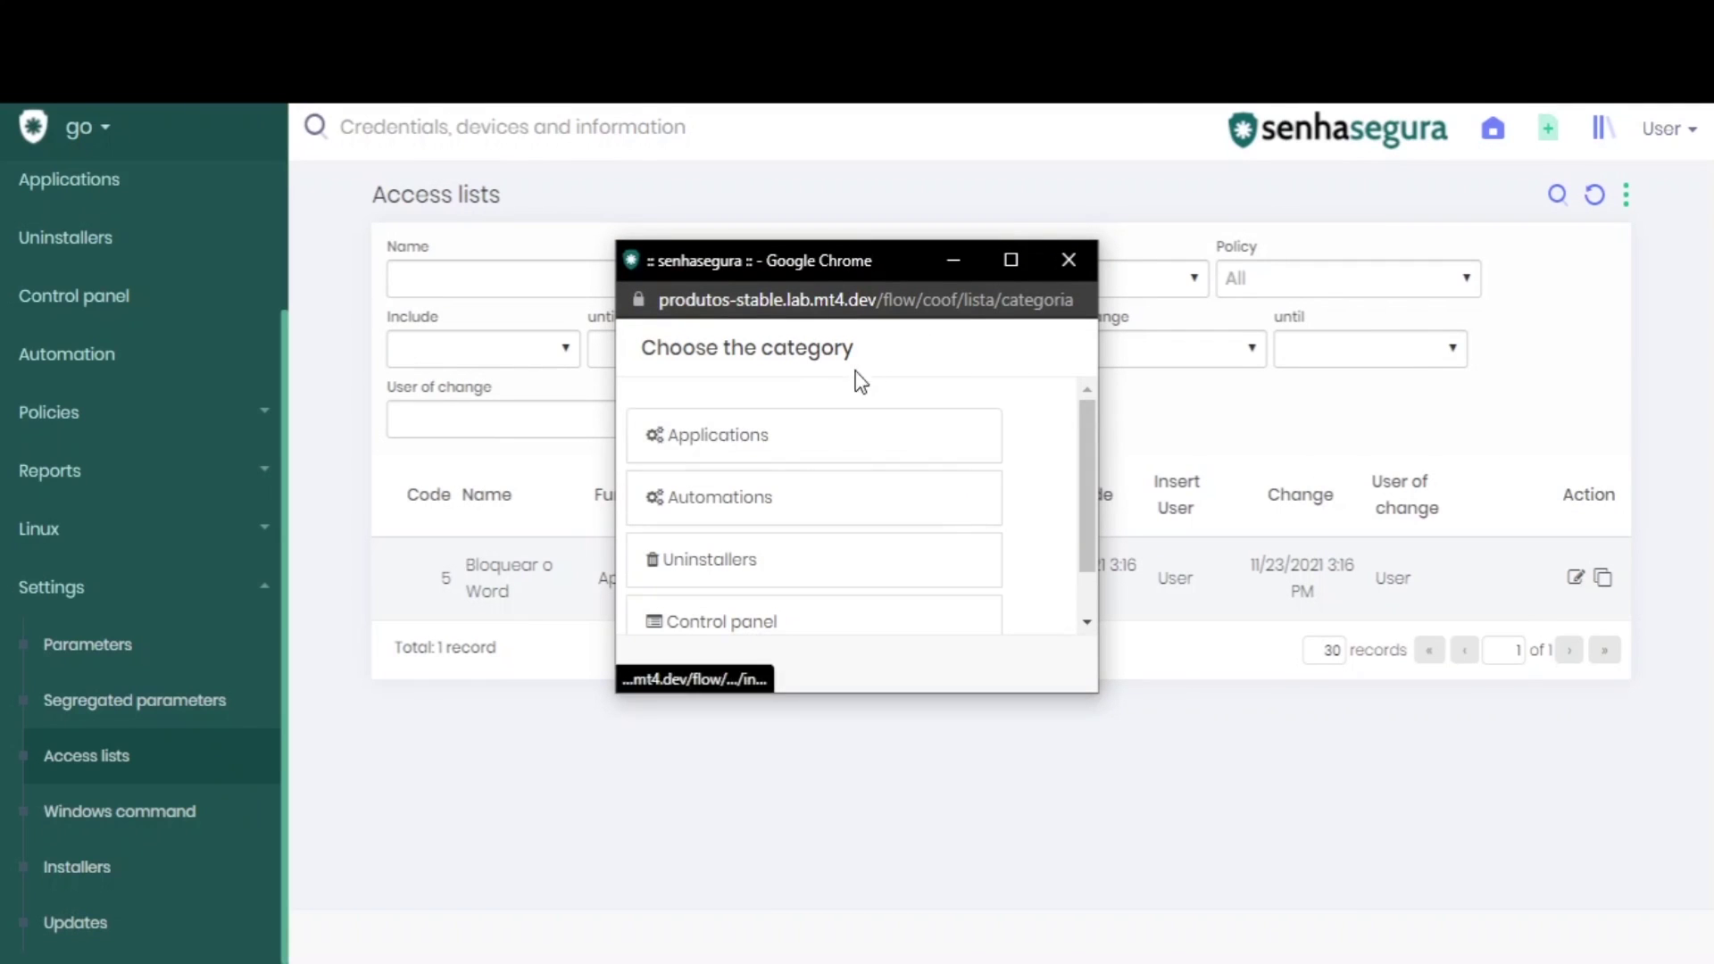
left_click(815, 435)
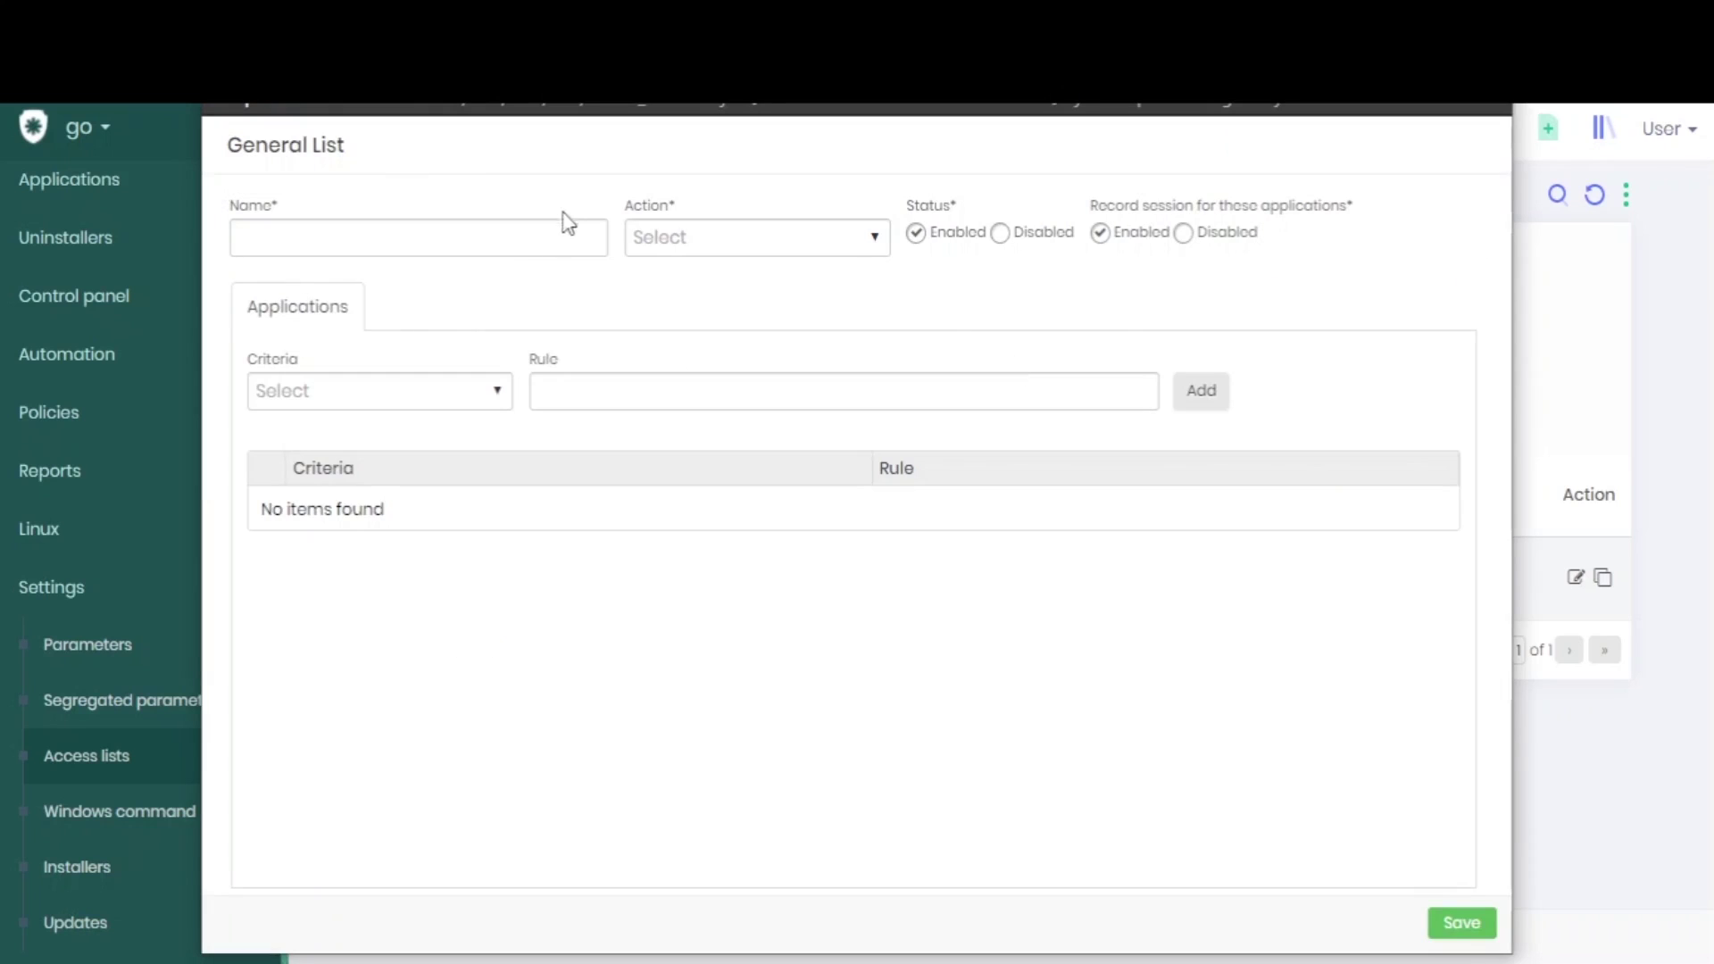
left_click(512, 244)
type("Liberar")
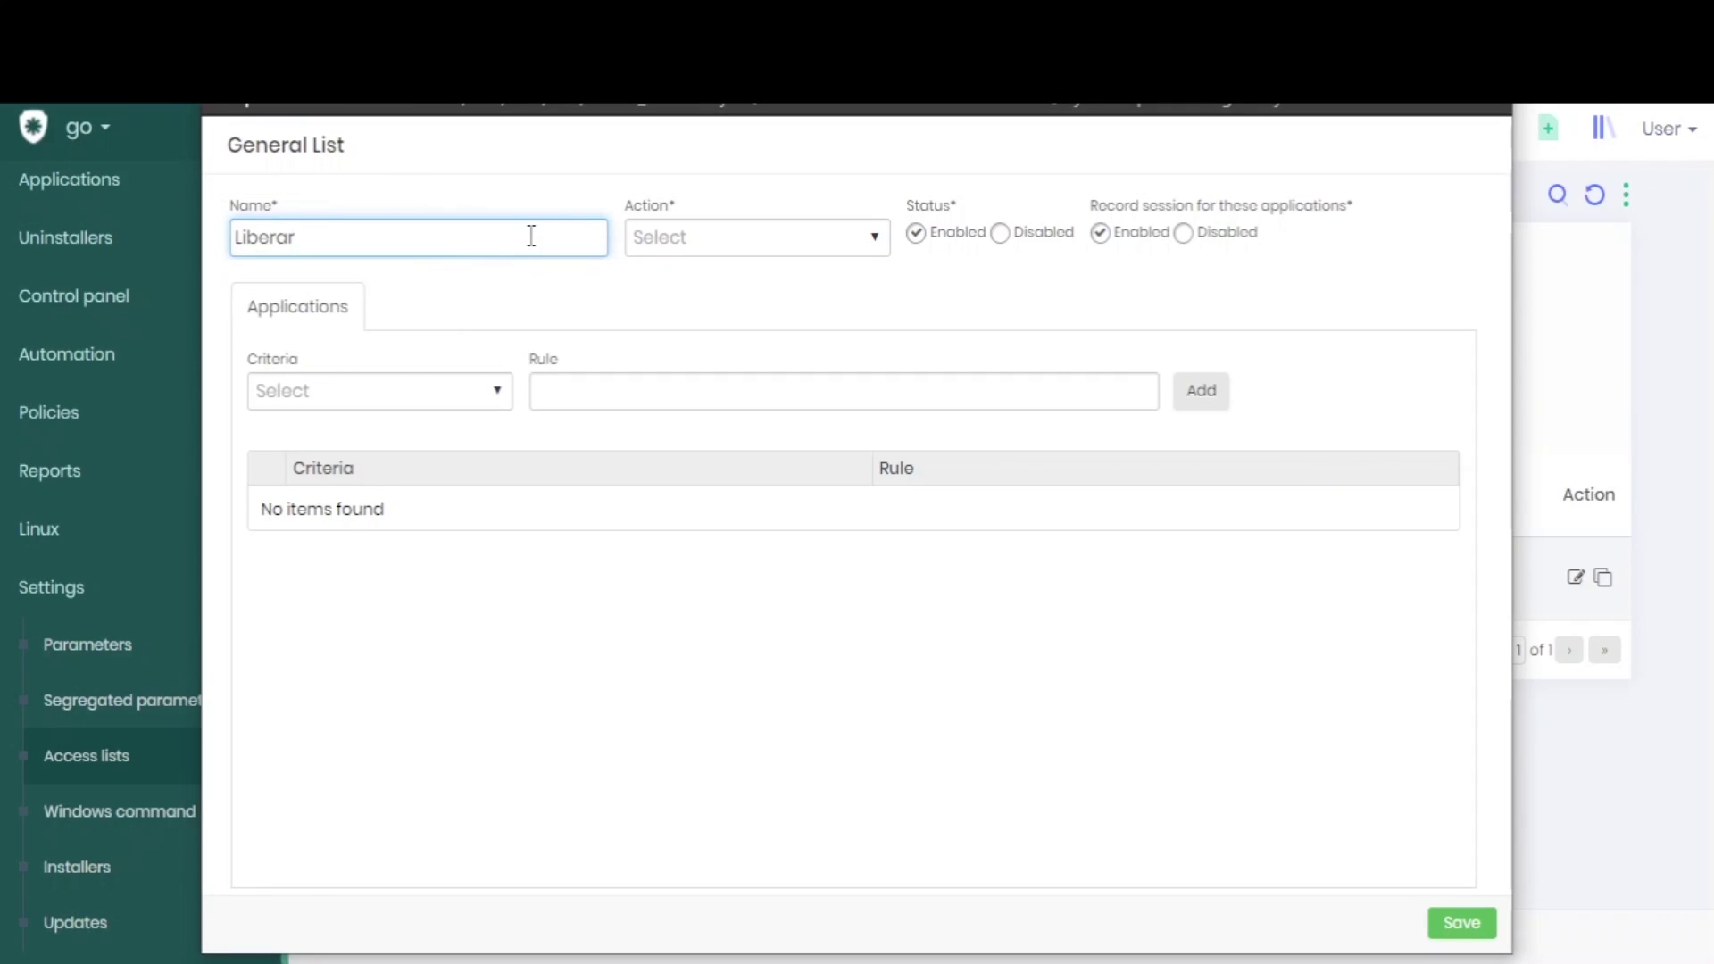
type(" Wordpad")
left_click(773, 320)
left_click(872, 252)
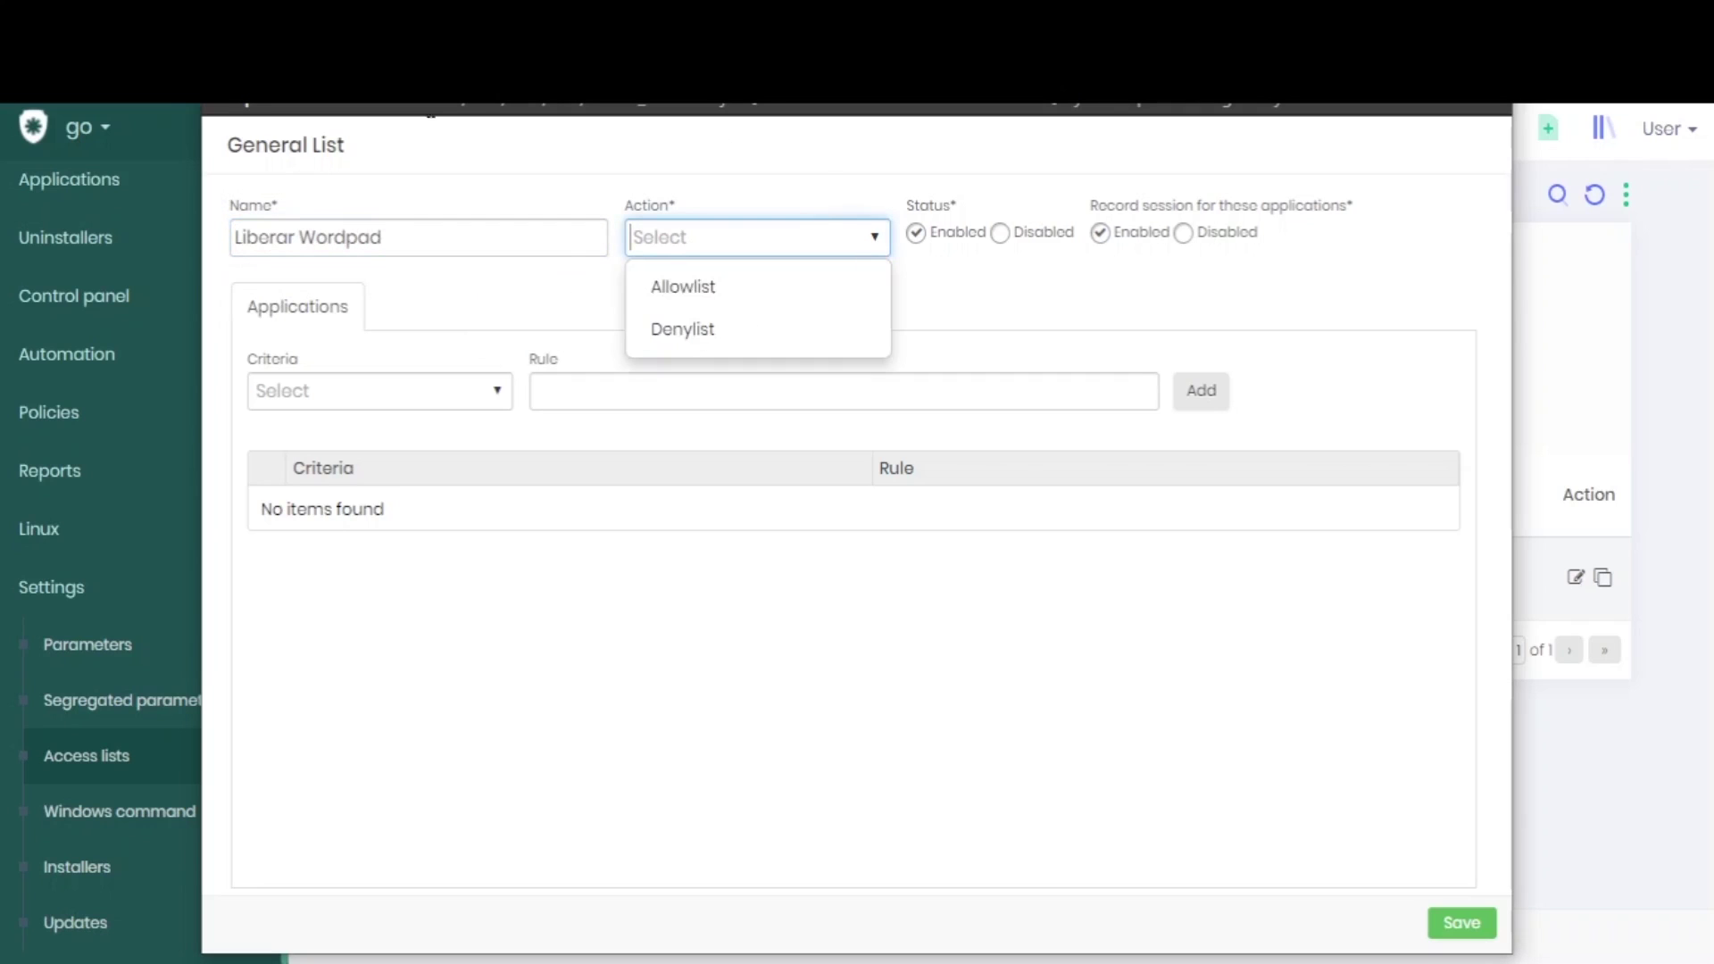
left_click(688, 286)
left_click(879, 319)
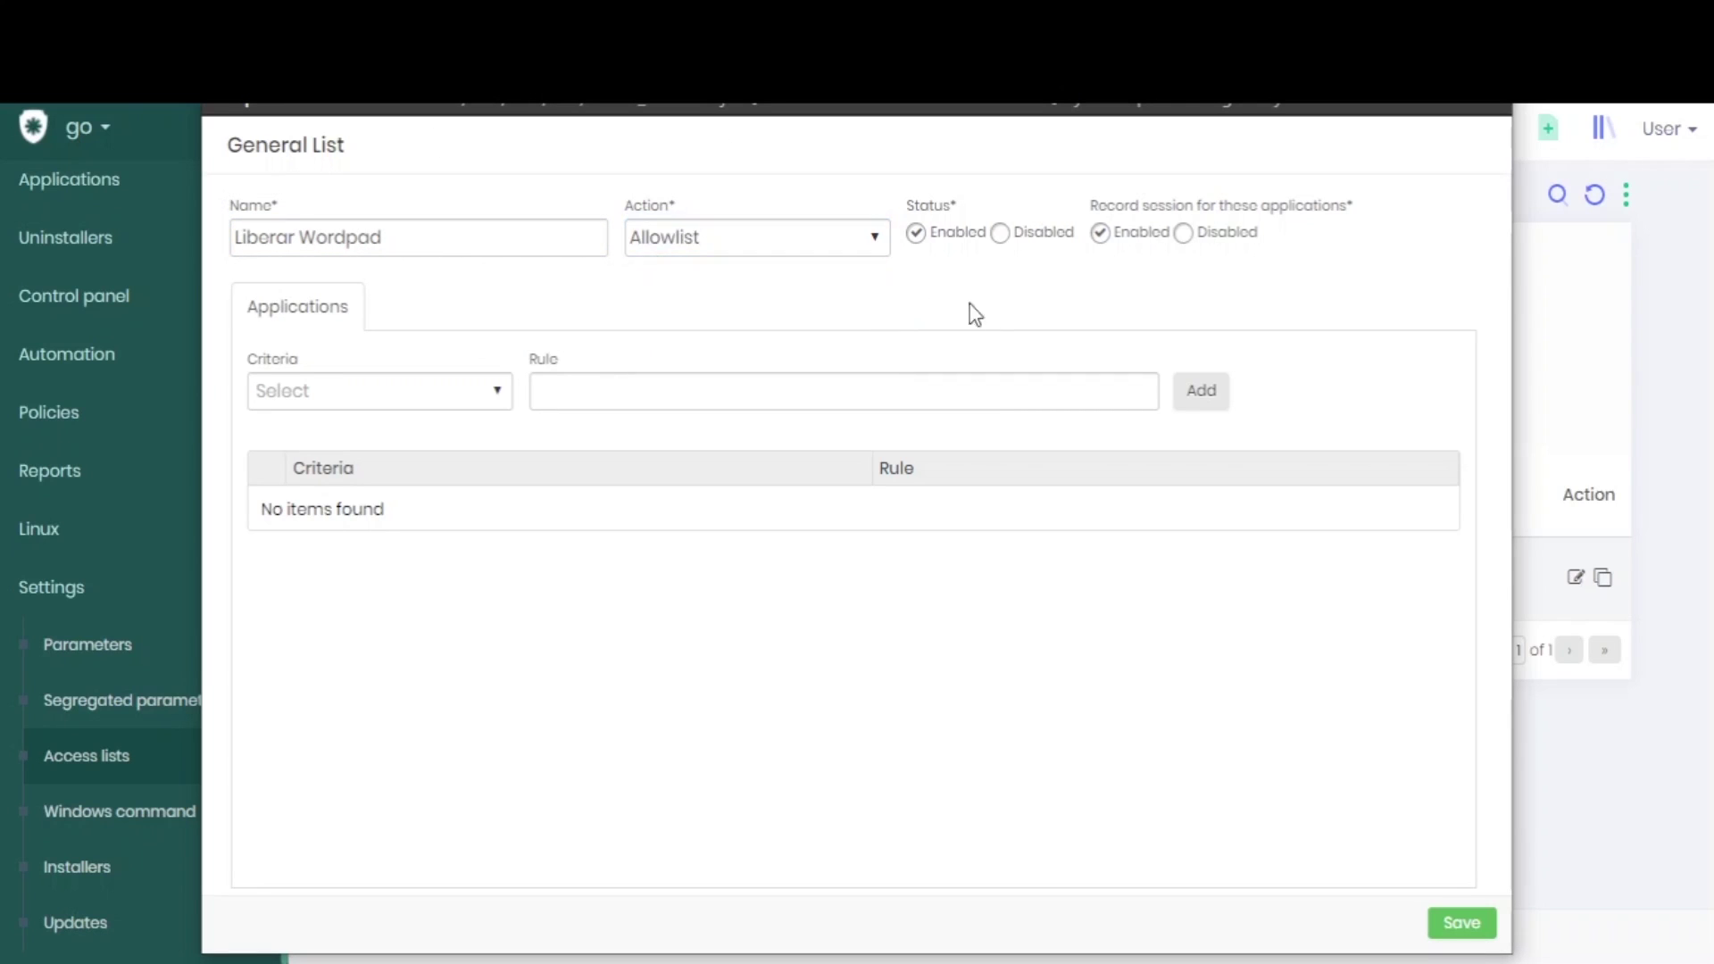
- Add a Product name criterion with the rule "Wordpad" to the allowlist and save the list
left_click(497, 412)
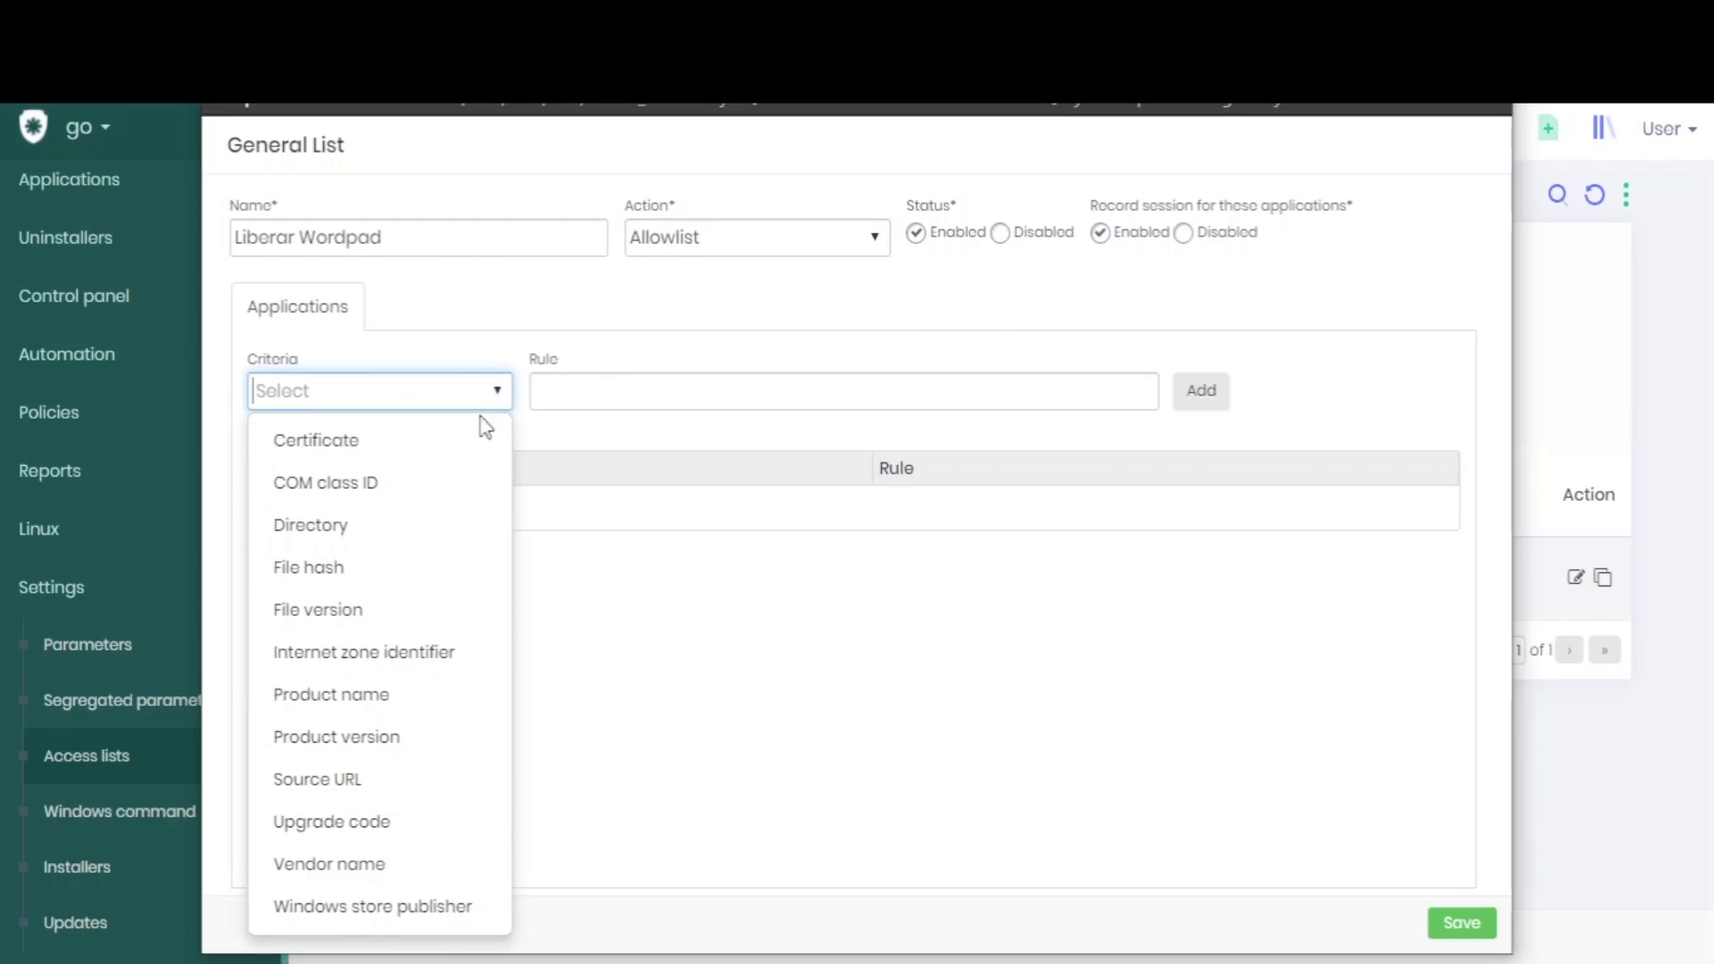
left_click(420, 694)
left_click(597, 390)
type("Word")
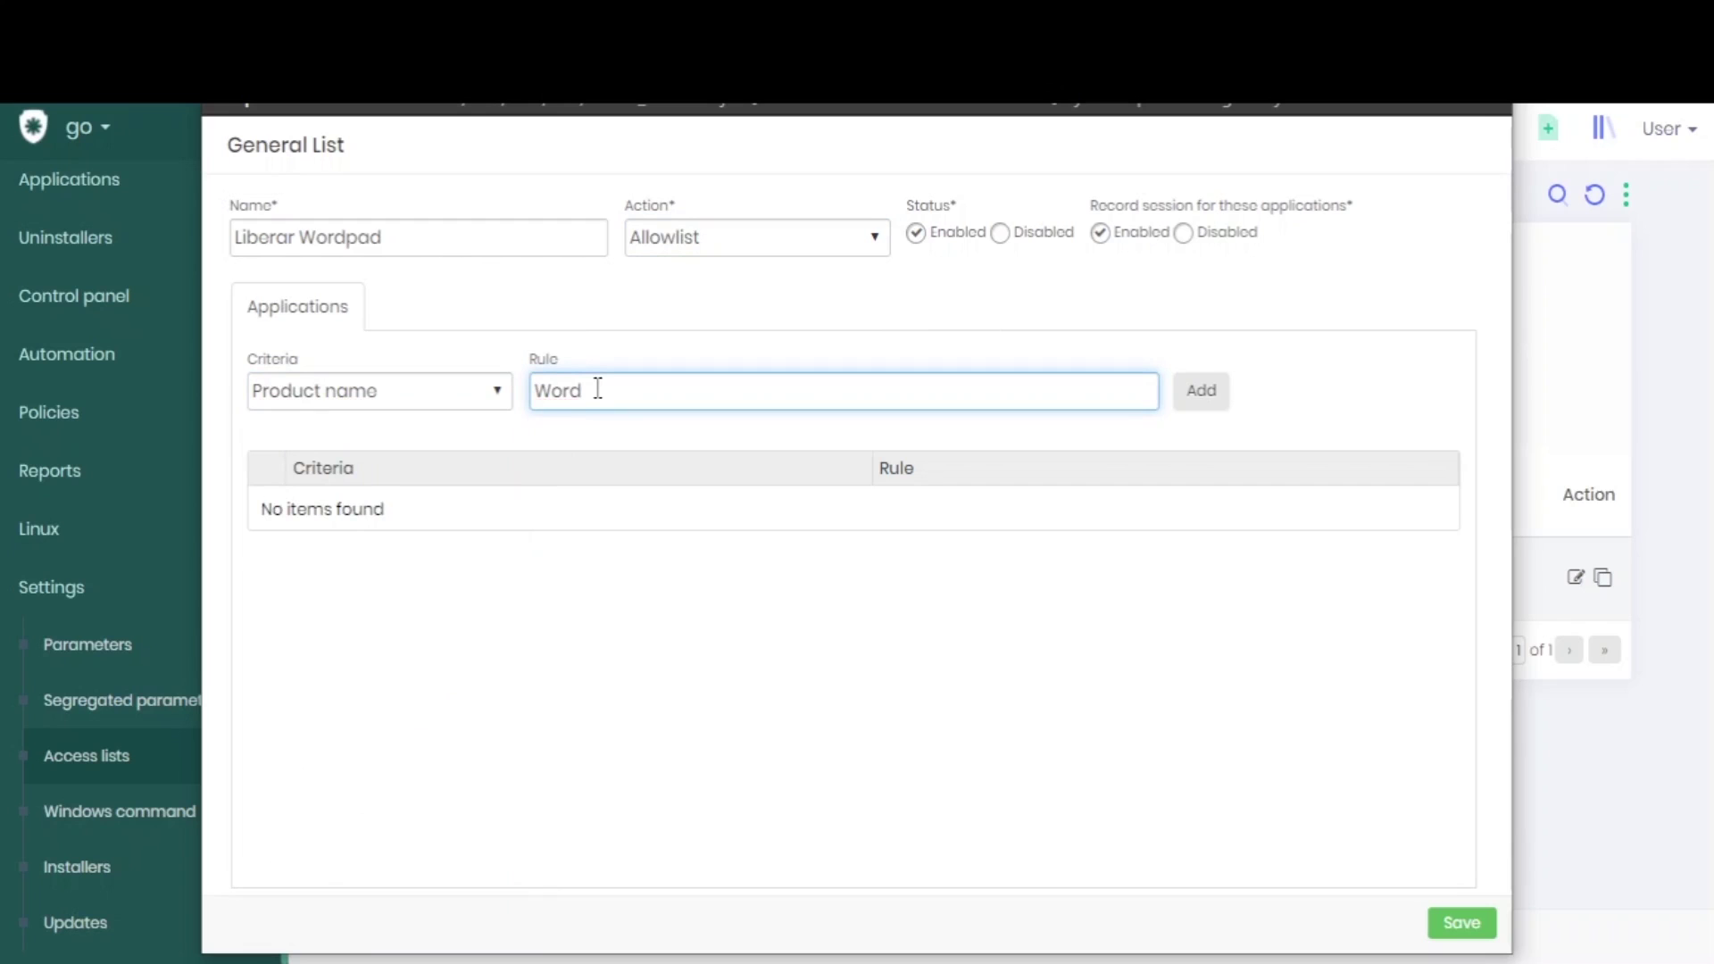
type("pad")
left_click(1204, 393)
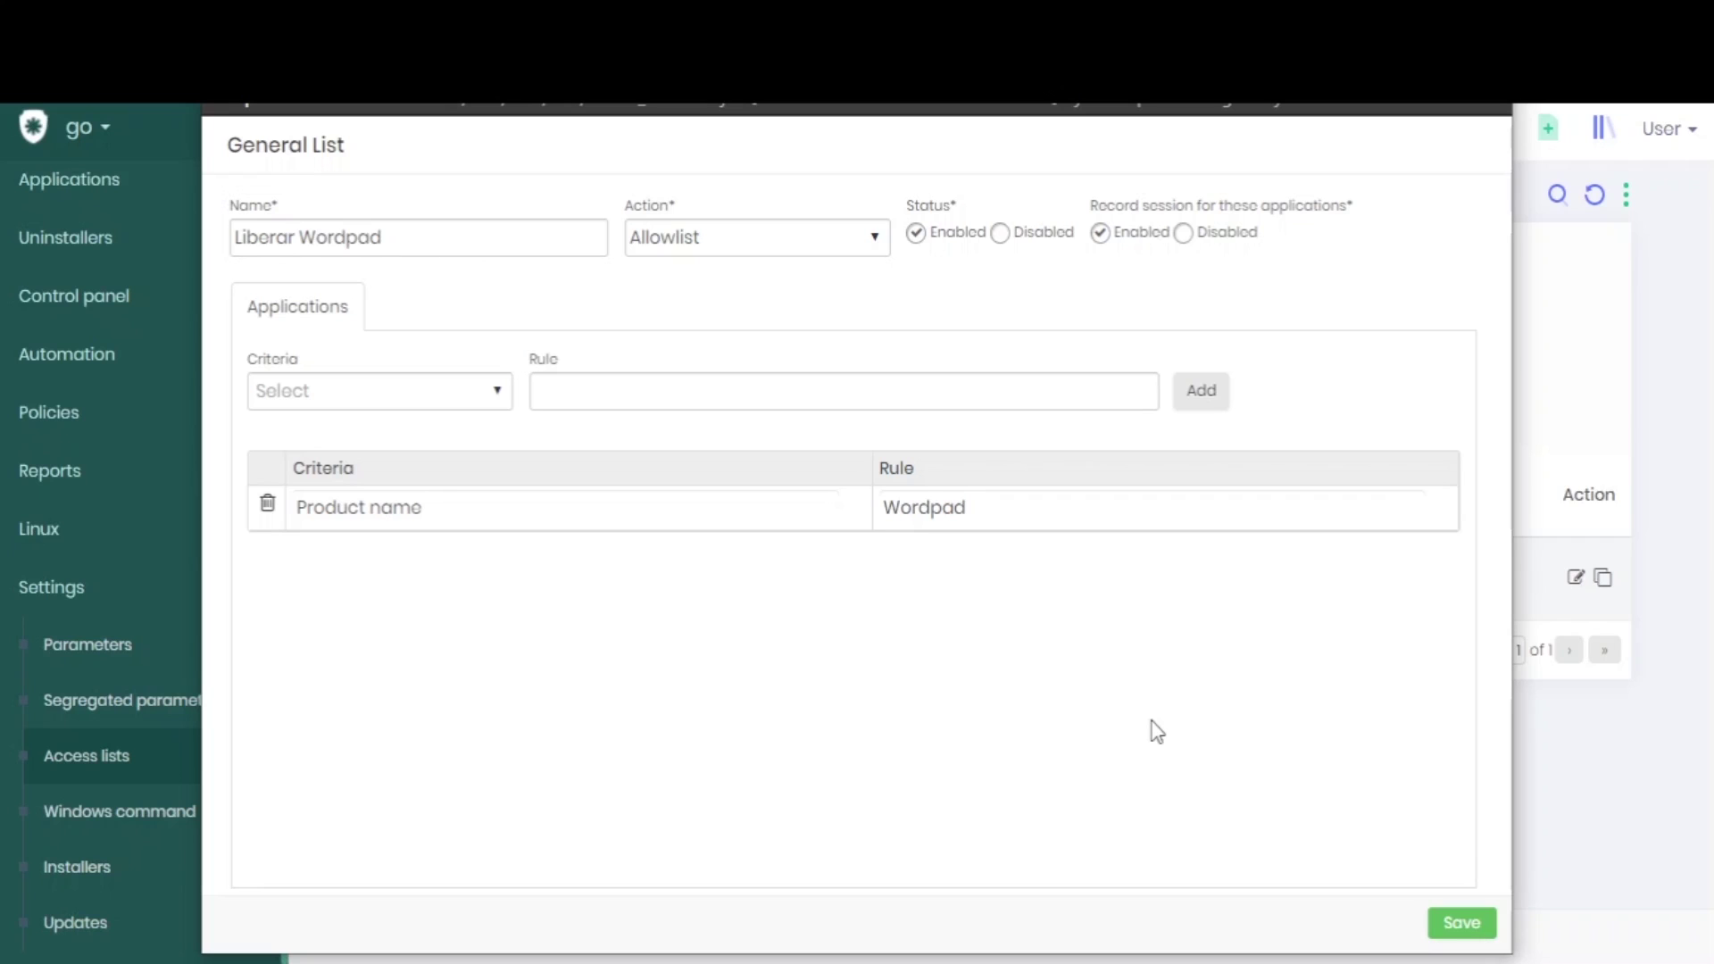
left_click(1471, 929)
left_click(1473, 928)
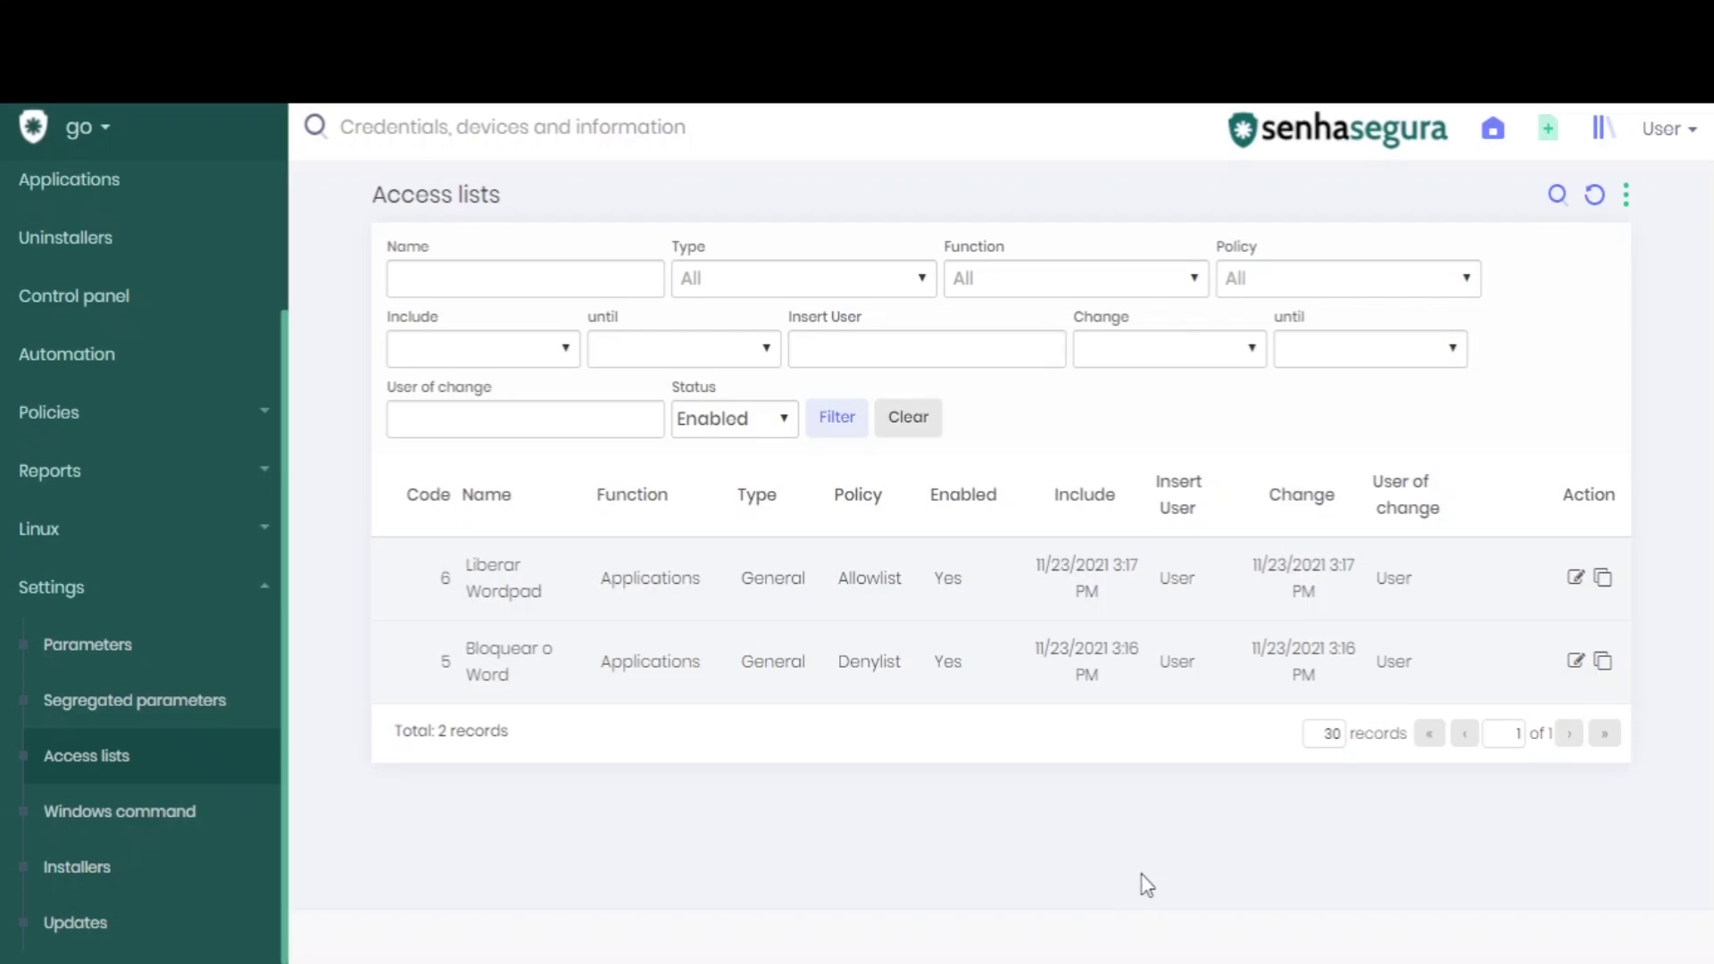
- Examine the control panel items available for a new general Control panel segregation, and close it without adding any
left_click(1625, 195)
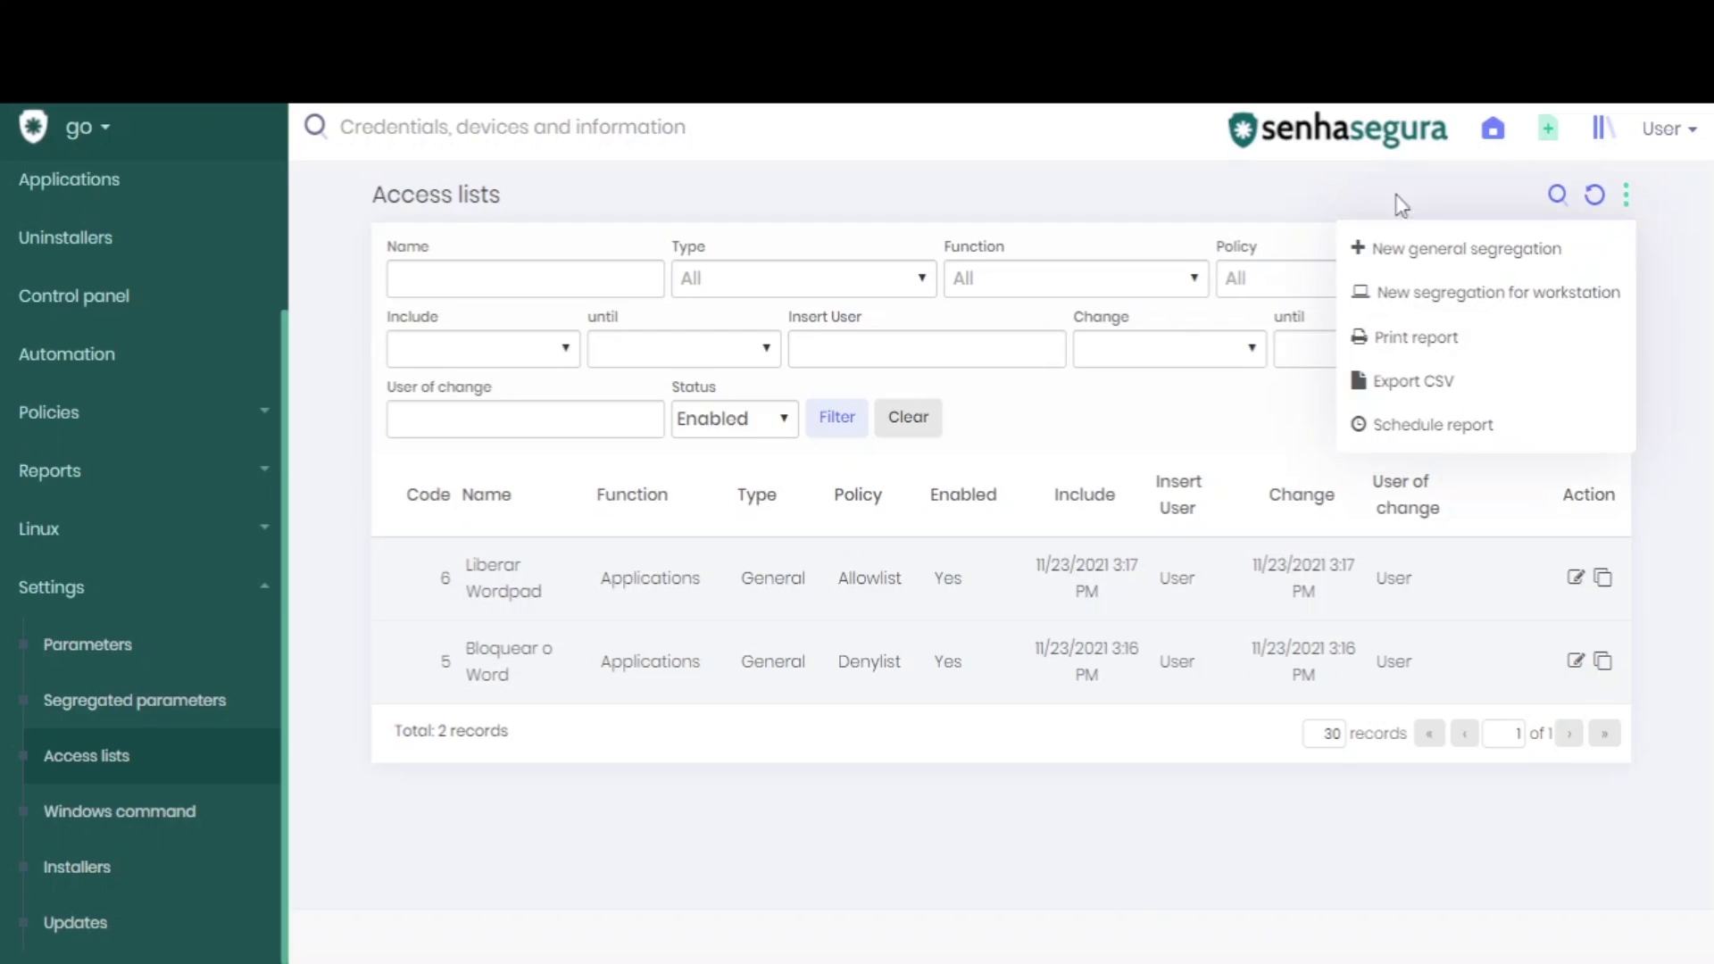
left_click(1405, 250)
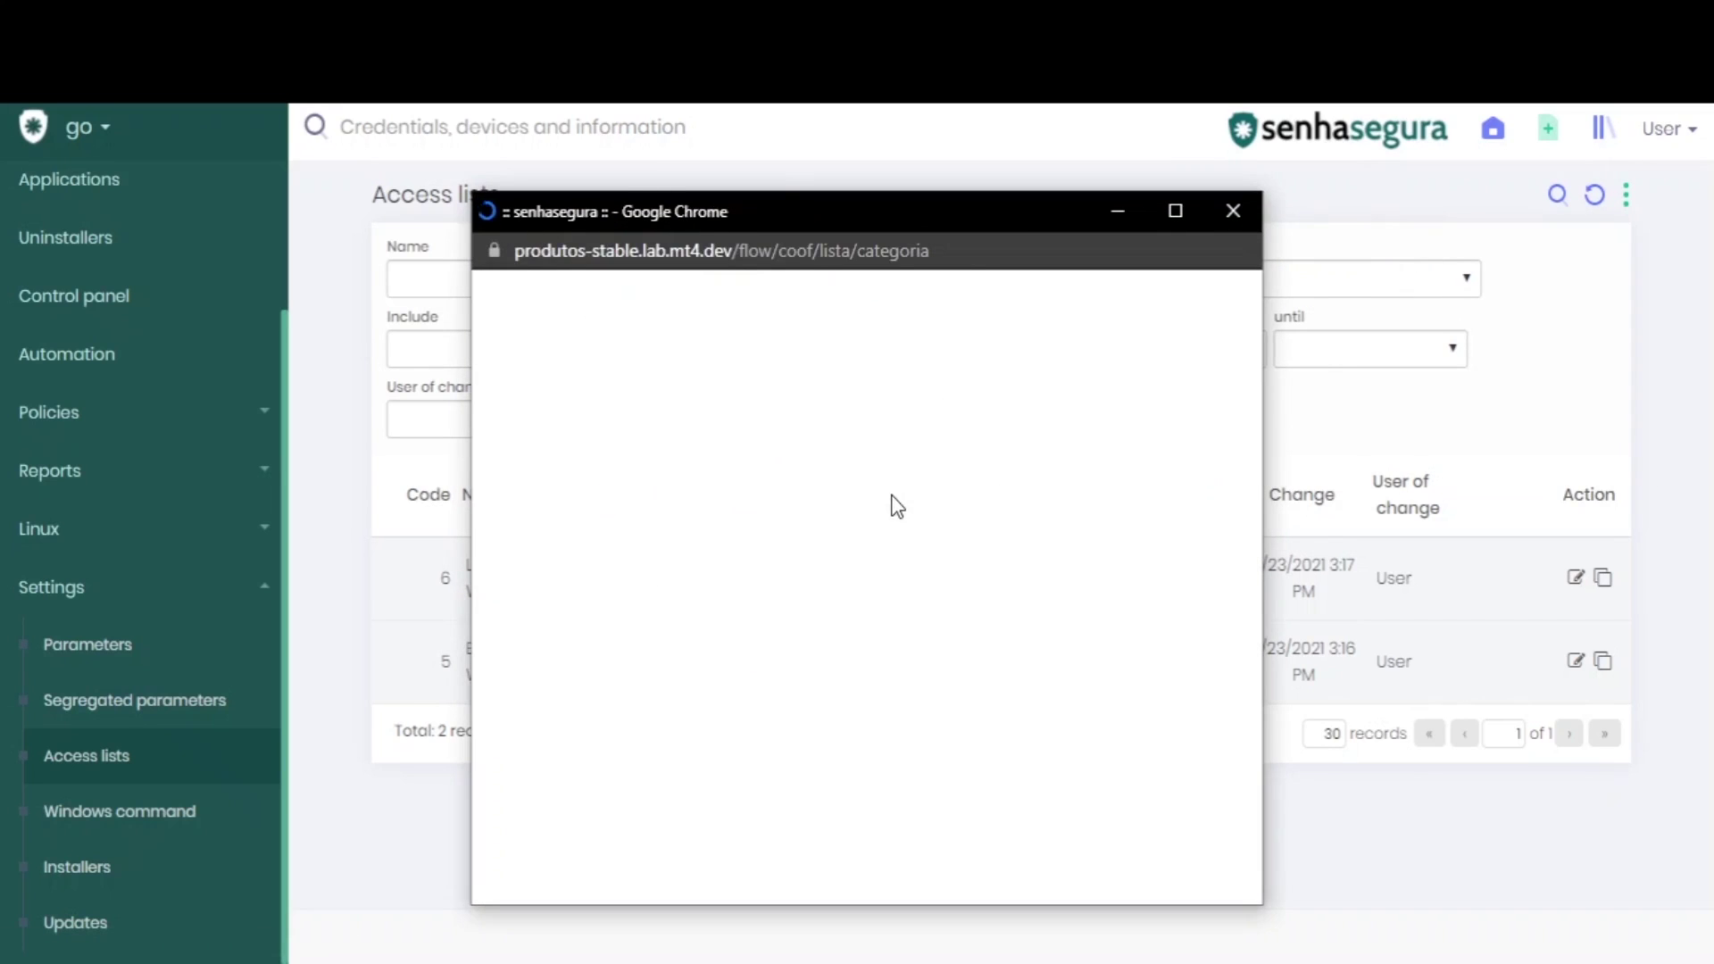
scroll(1025, 578, "down", 2)
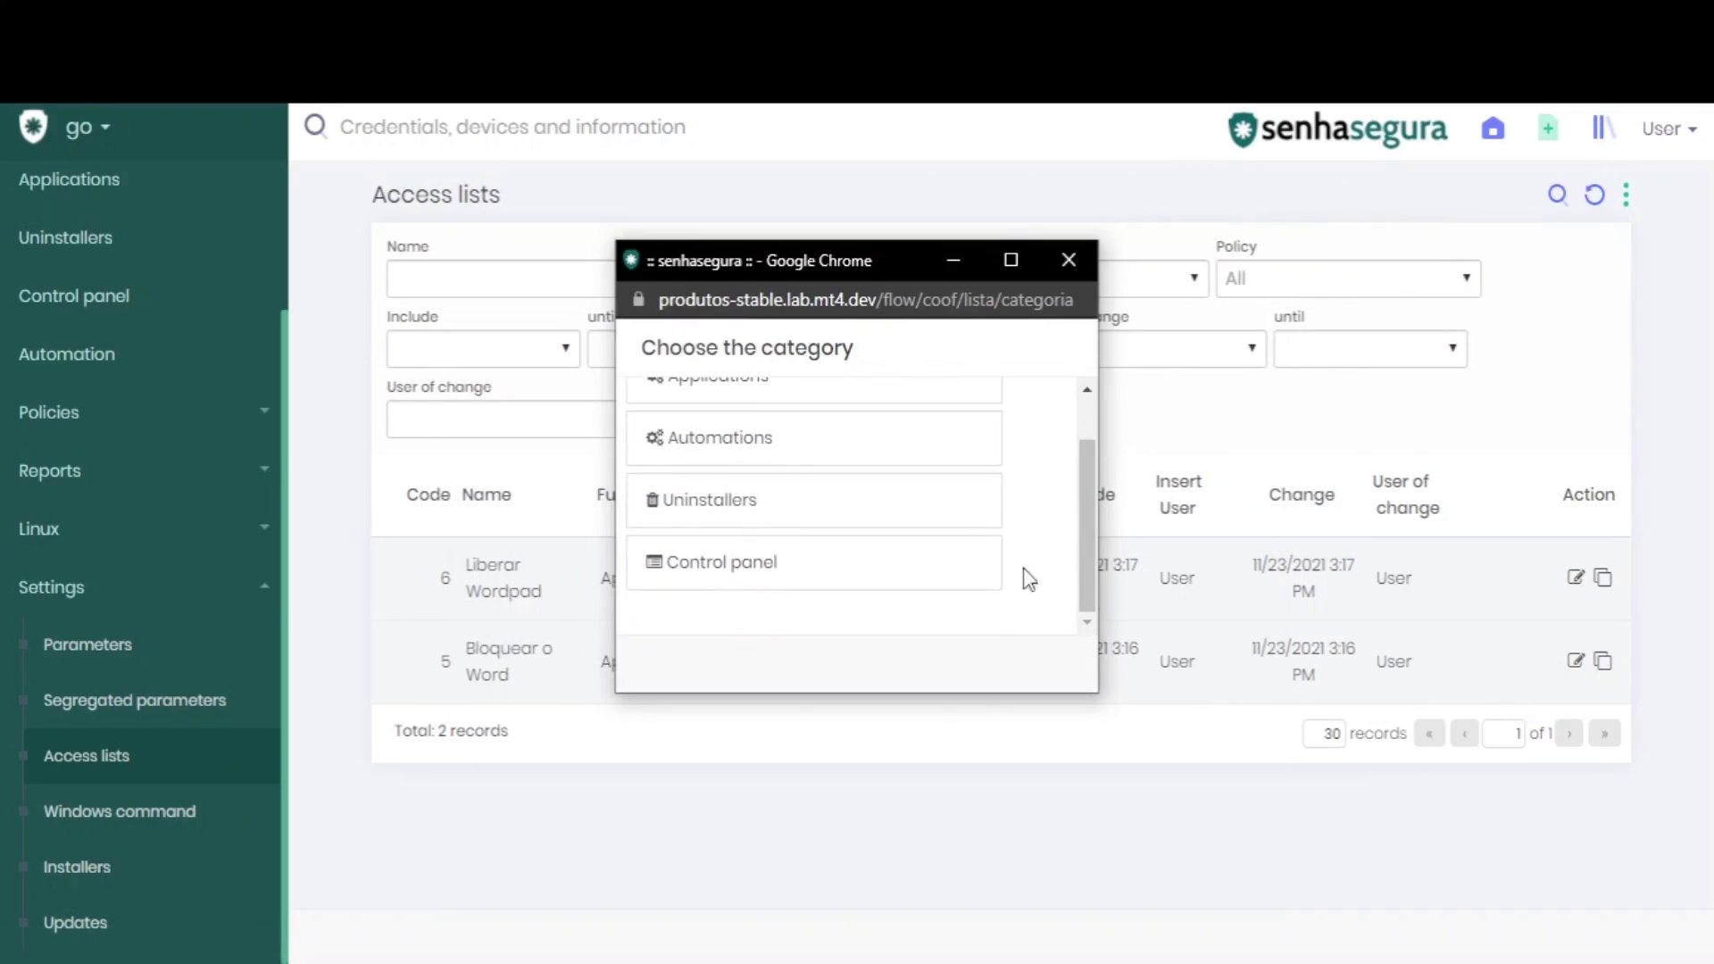
left_click(773, 591)
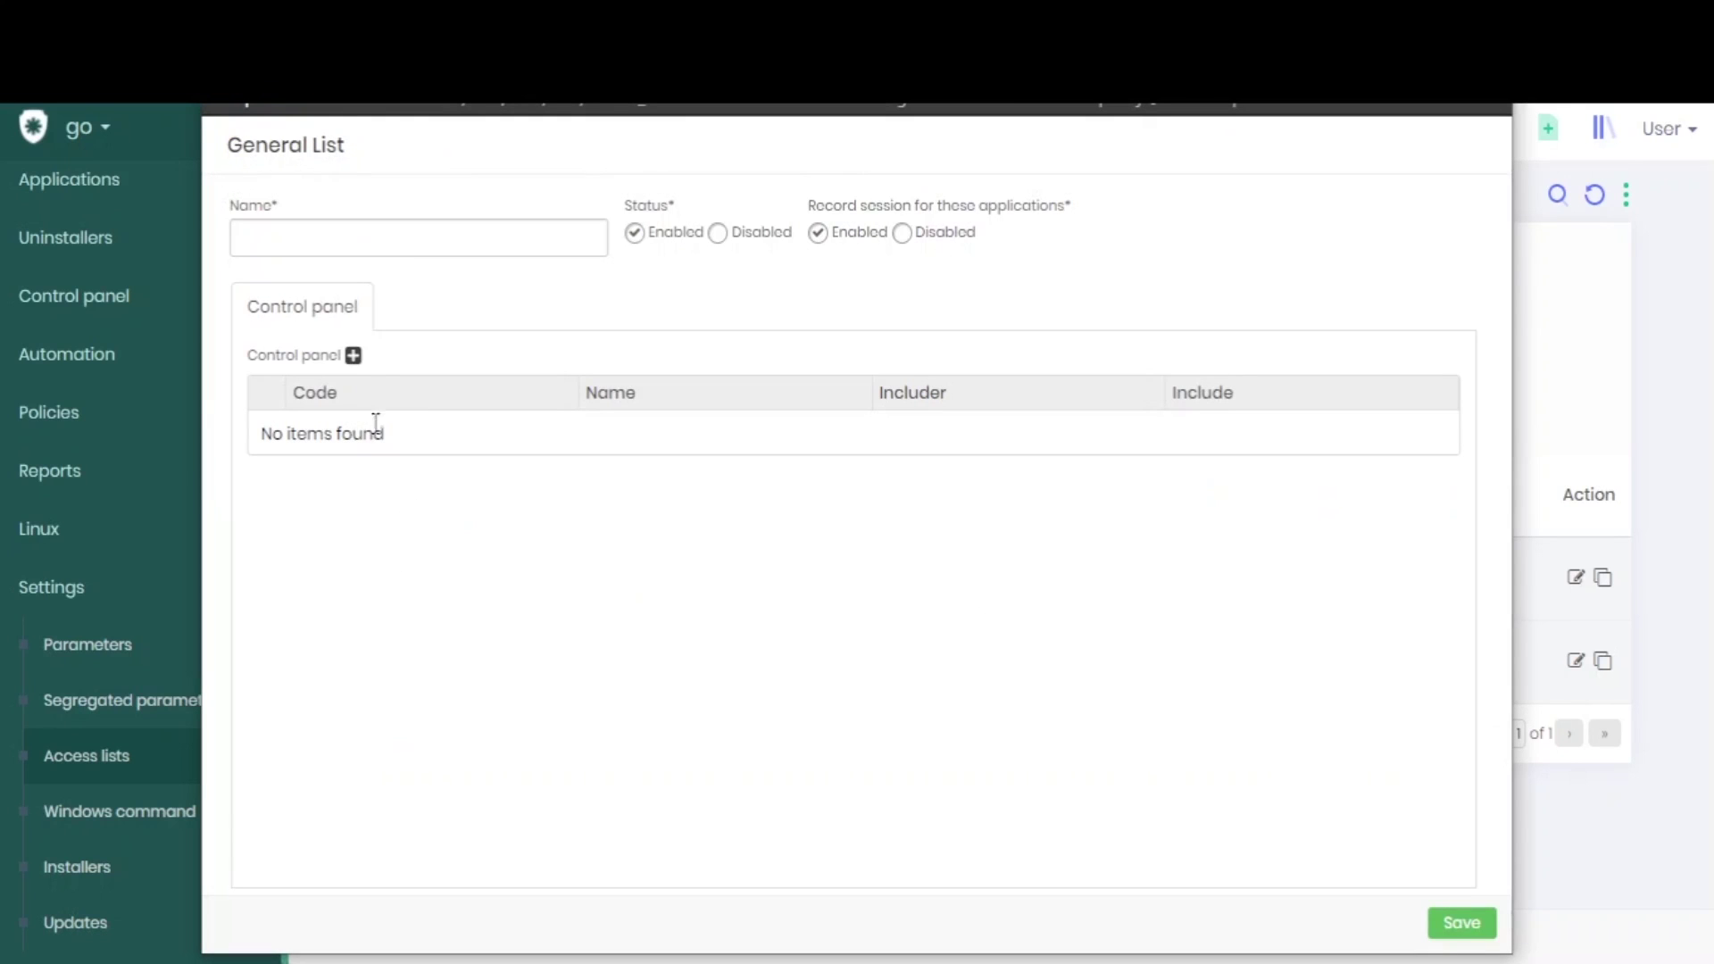
left_click(353, 355)
scroll(982, 411, "down", 5)
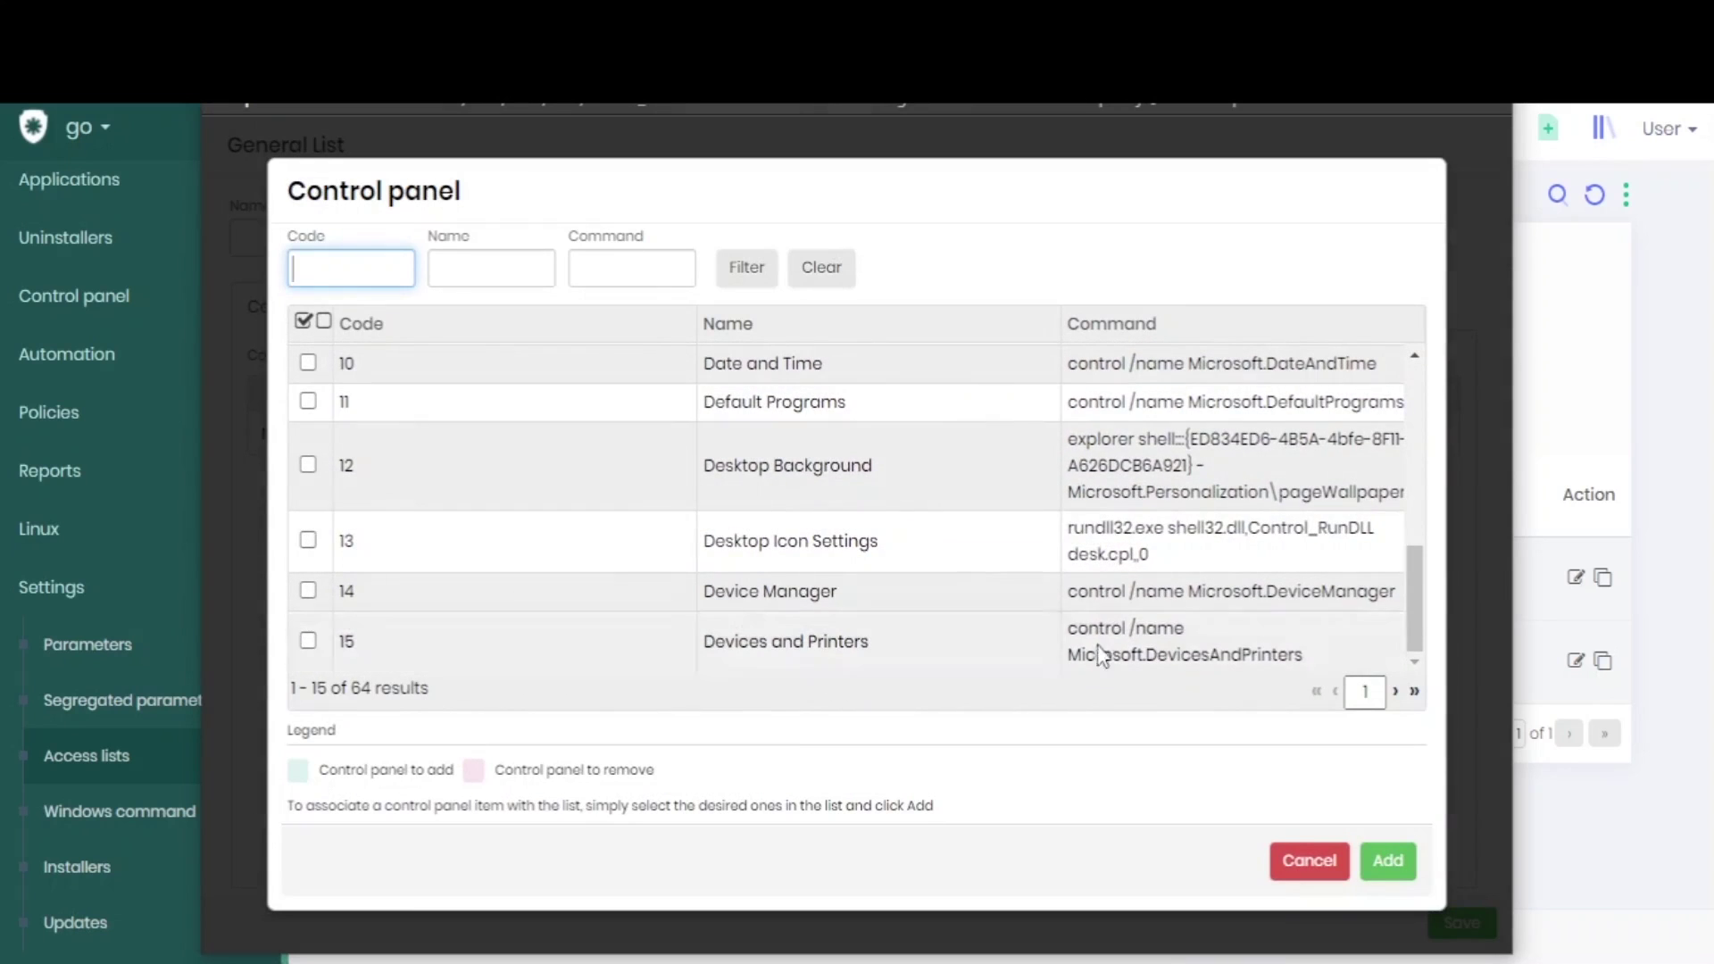
scroll(955, 594, "up", 5)
left_click(1310, 860)
left_click(1636, 268)
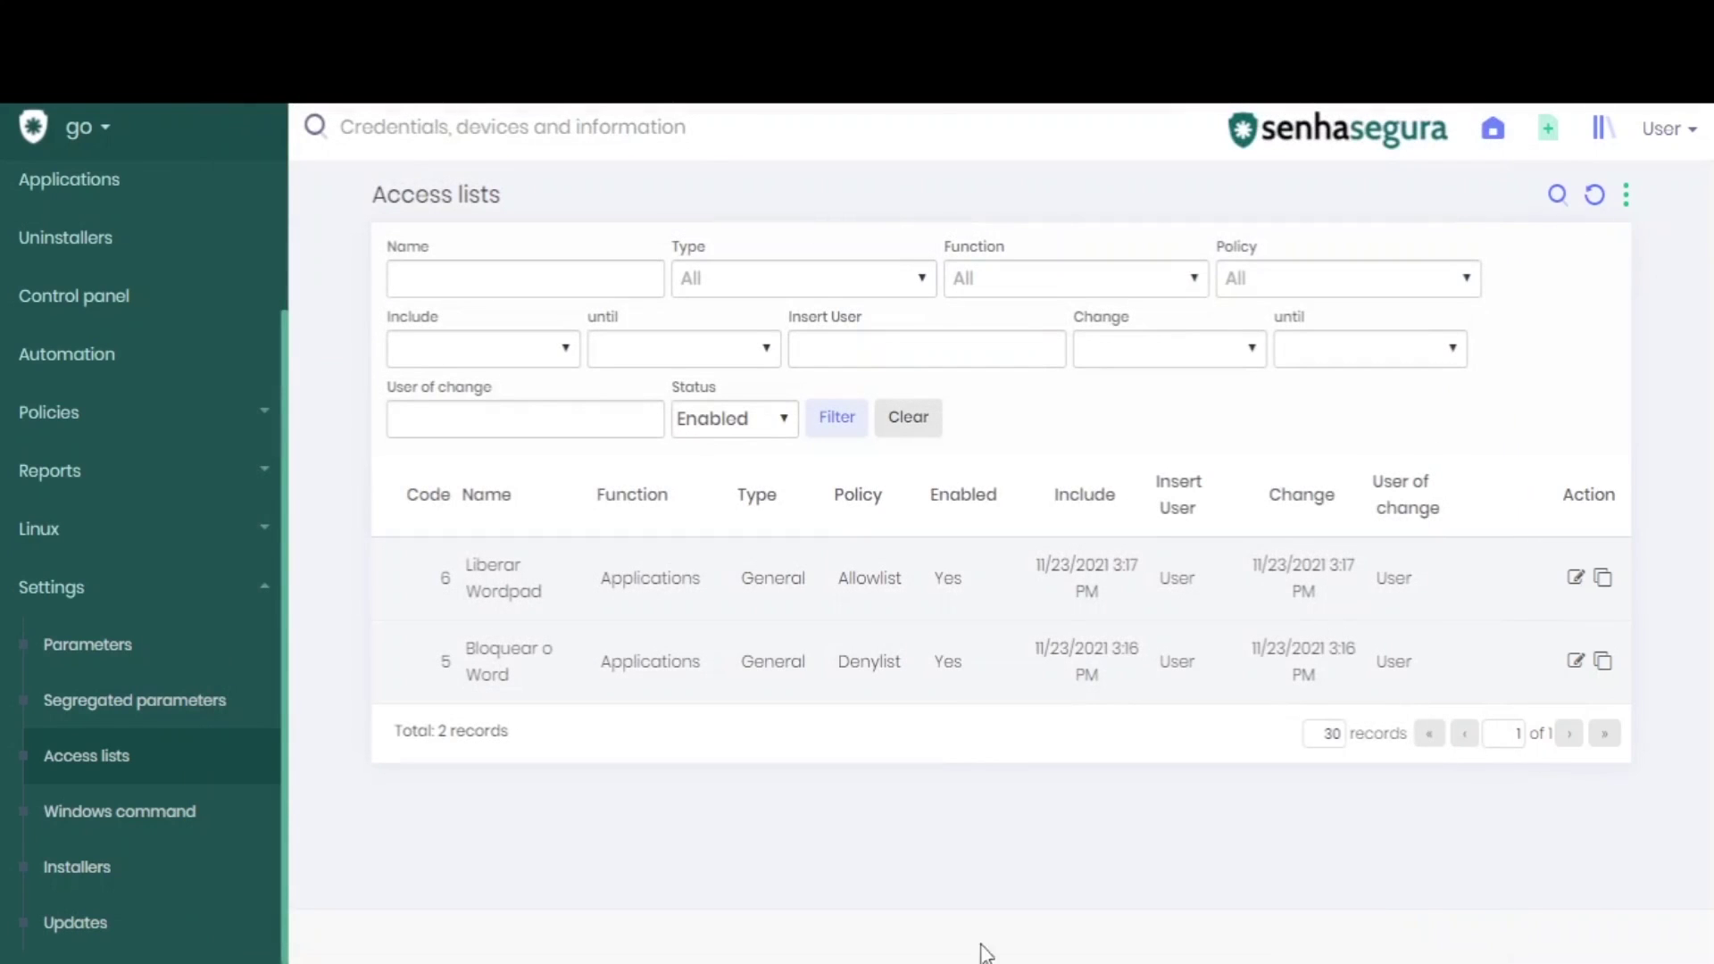